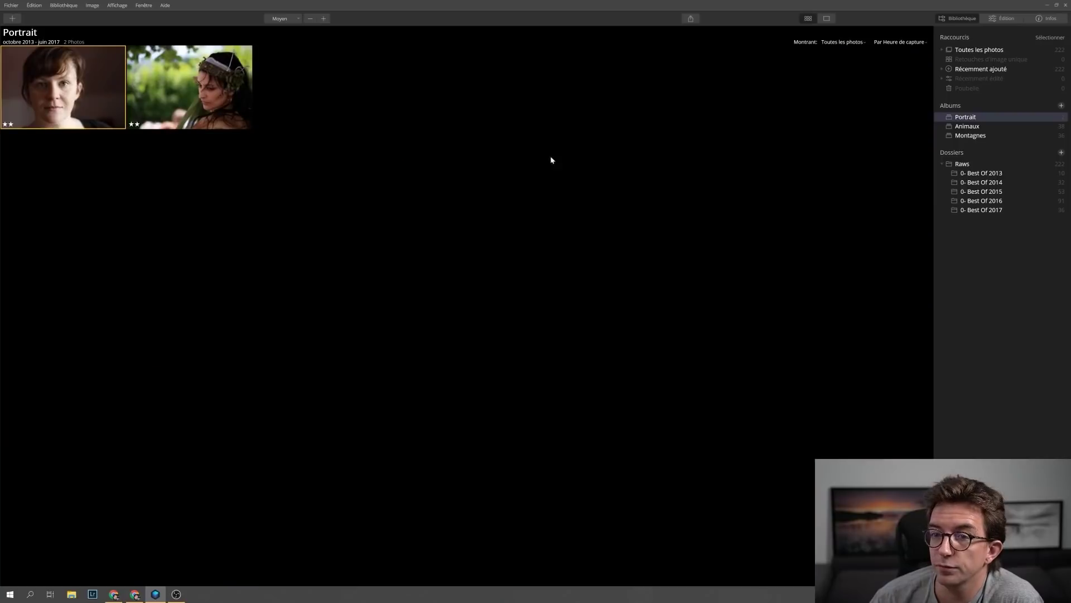
- Browse the Animaux and Montagnes albums and the Raws folder, and review the available photo filters
left_click(958, 130)
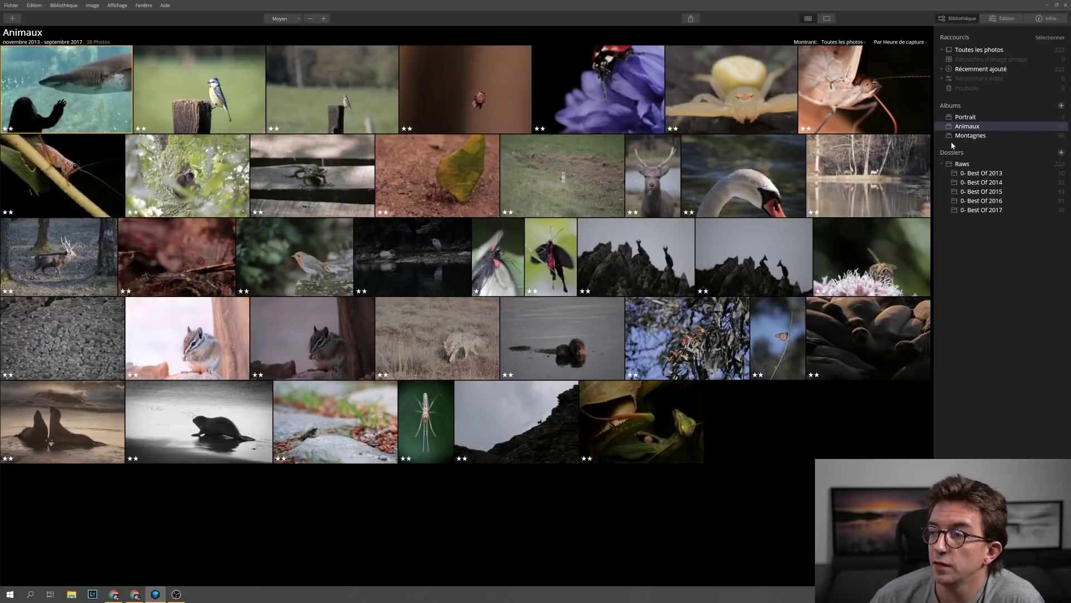
left_click(958, 136)
left_click(962, 166)
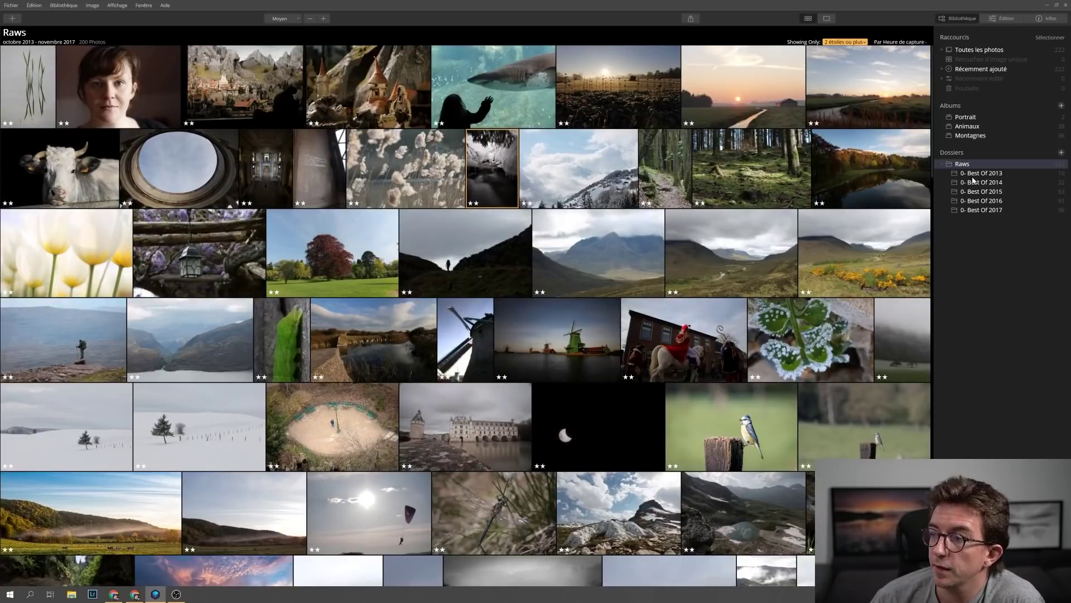
left_click(845, 42)
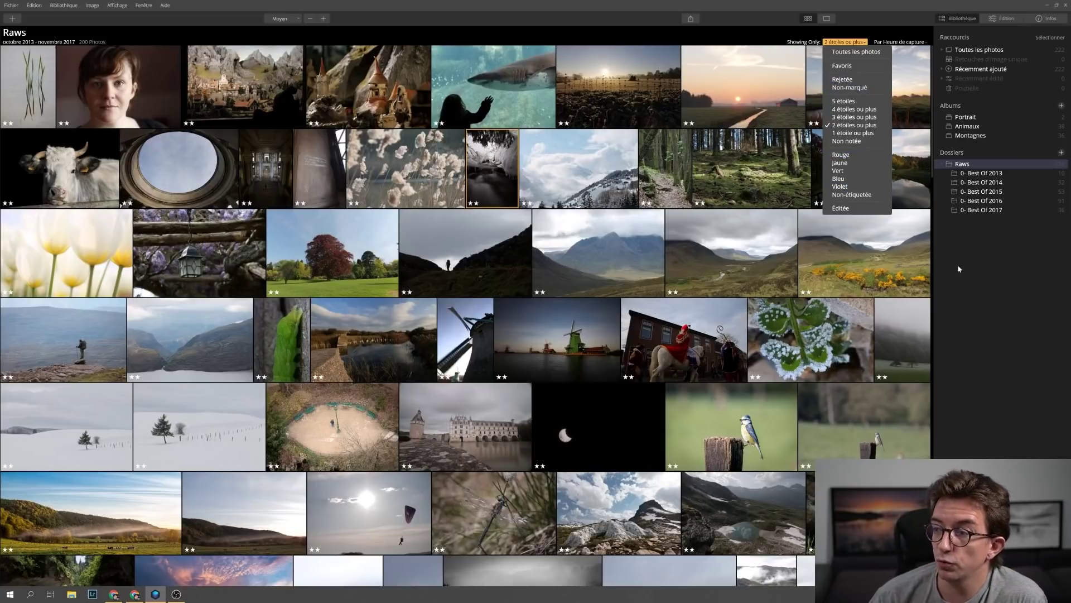
left_click(971, 273)
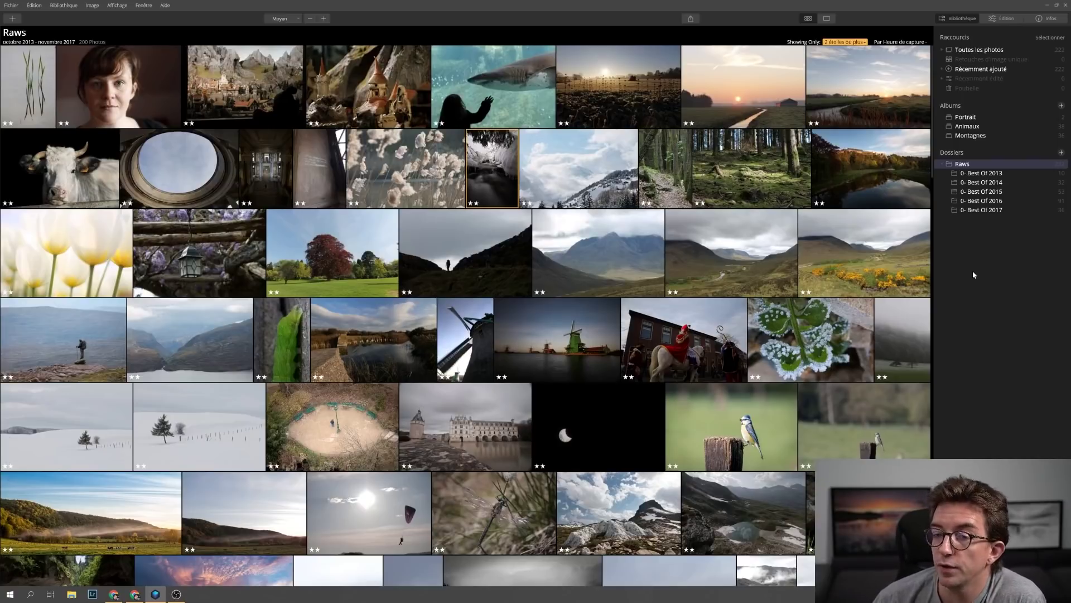
- Open the red tree photo IMG_7121.CR2 from the Raws folder for editing
left_click(992, 20)
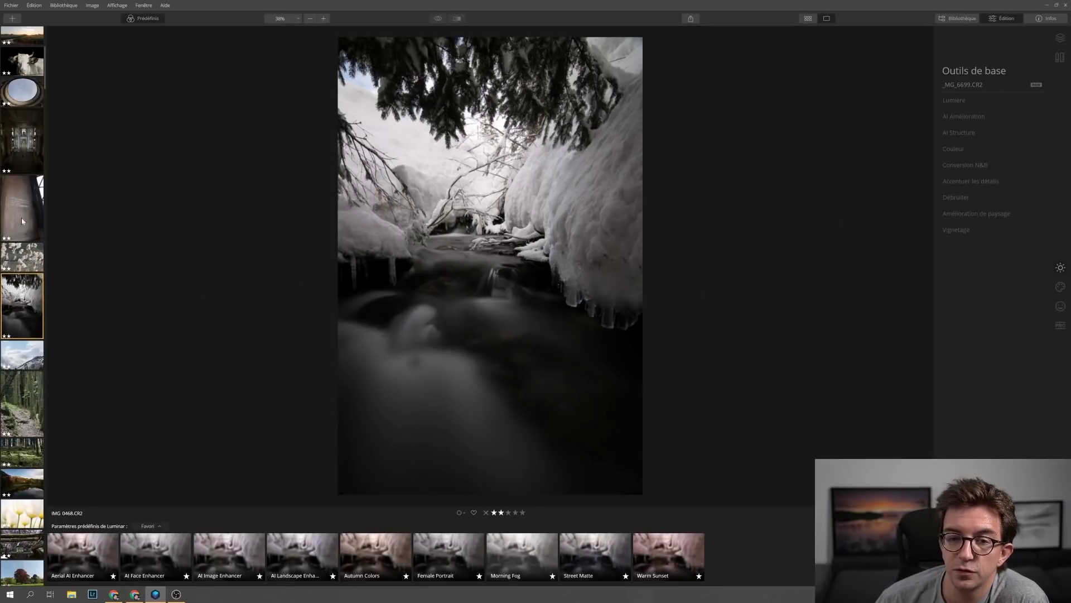
scroll(26, 302, "down", 5)
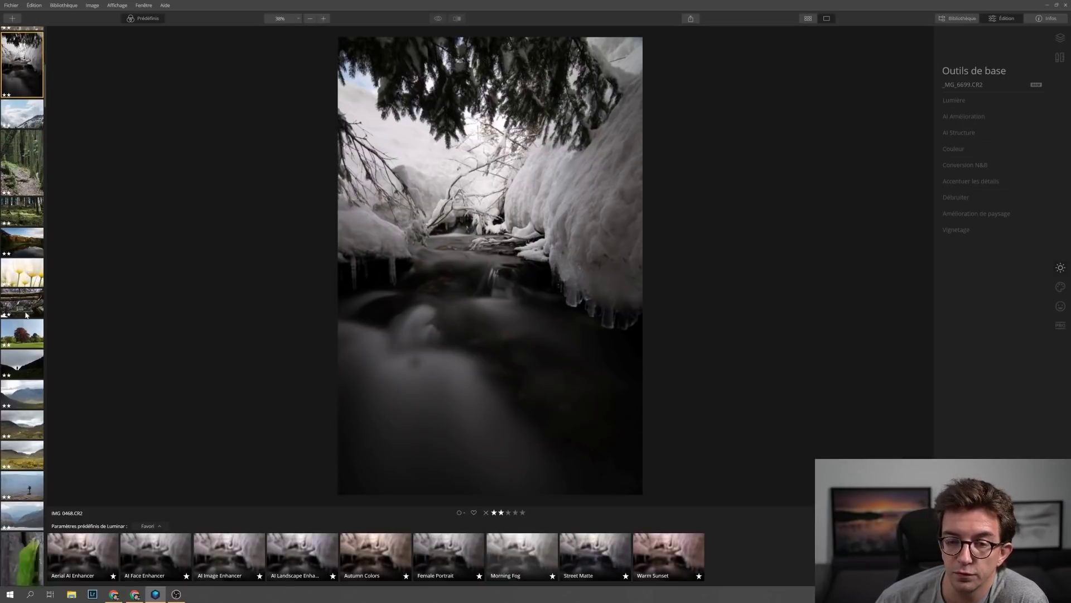
left_click(23, 312)
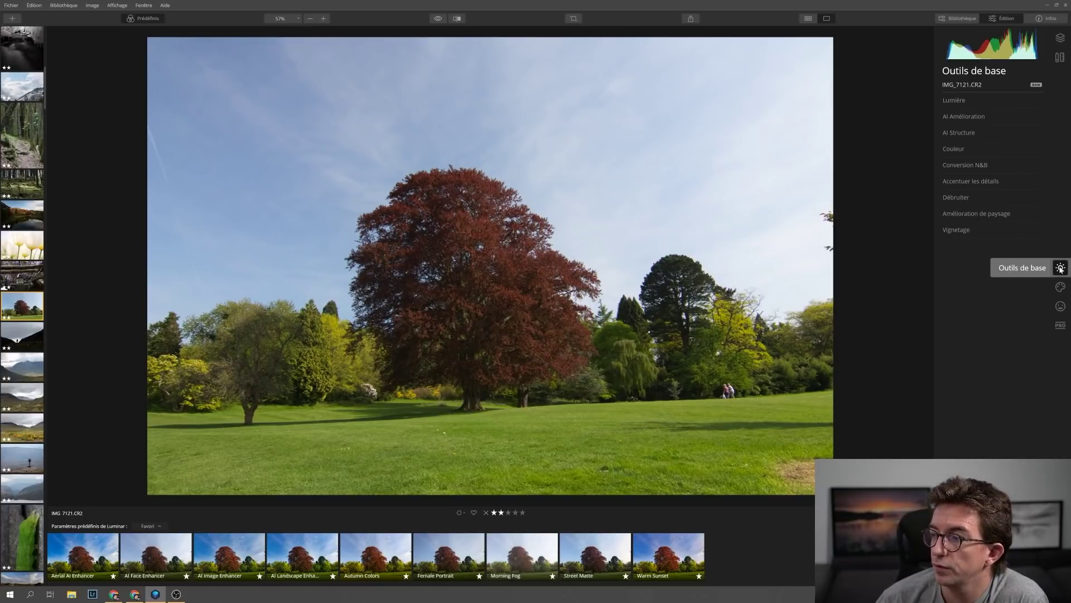
- Examine the Lumière, Couleur and Amélioration de paysage controls and the list of creative tools
left_click(955, 101)
left_click(958, 284)
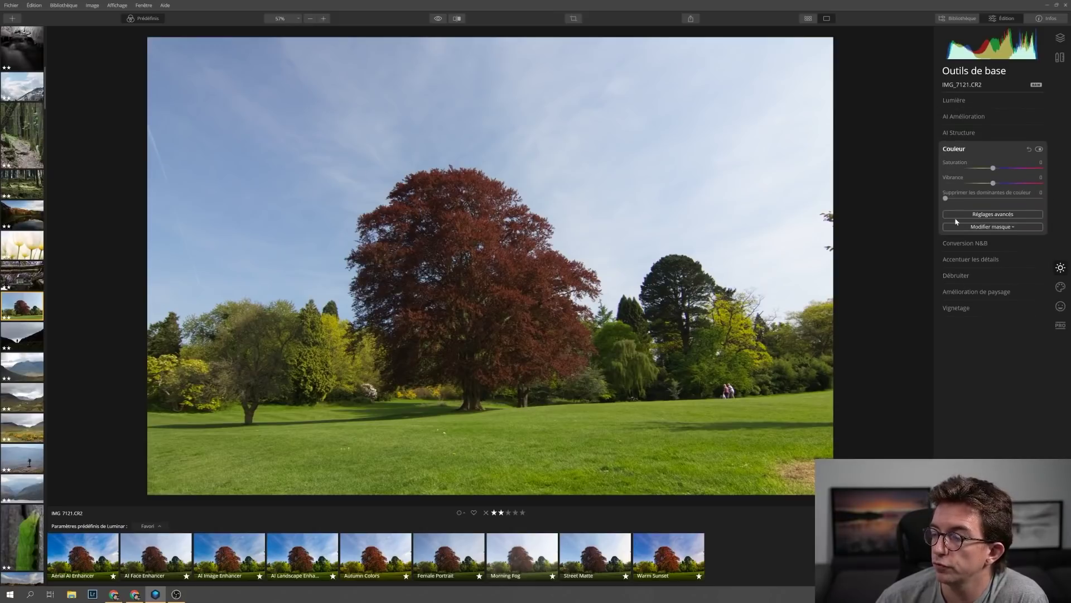
left_click(960, 102)
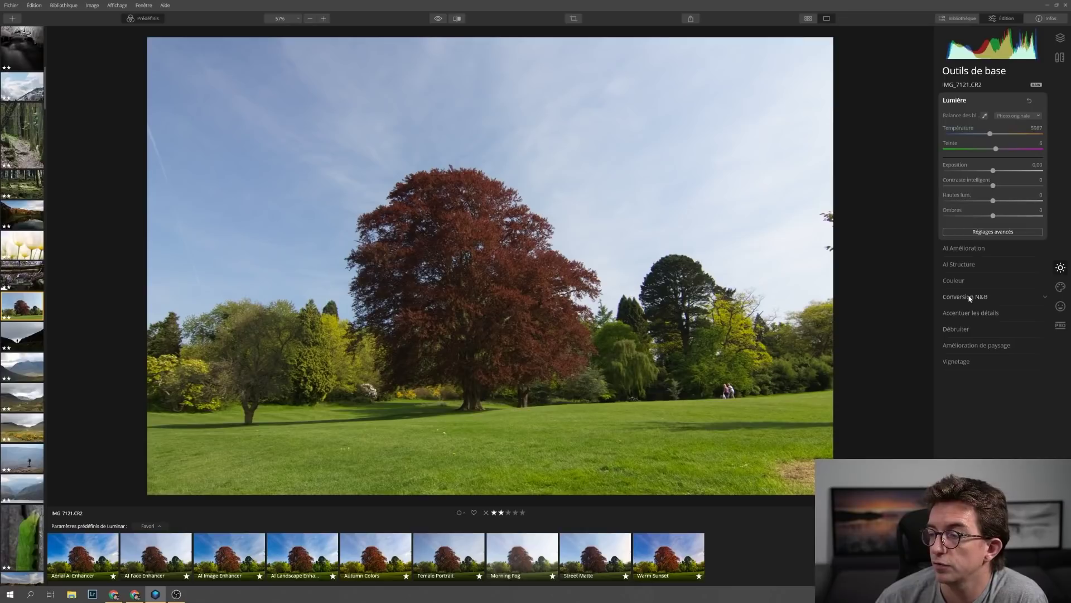
left_click(962, 347)
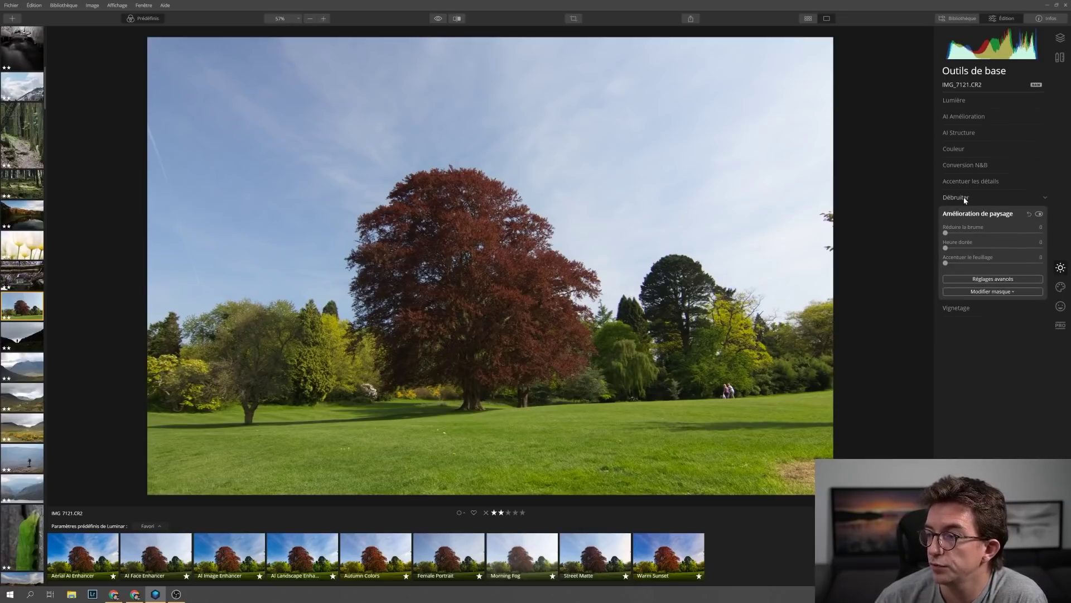
left_click(1060, 287)
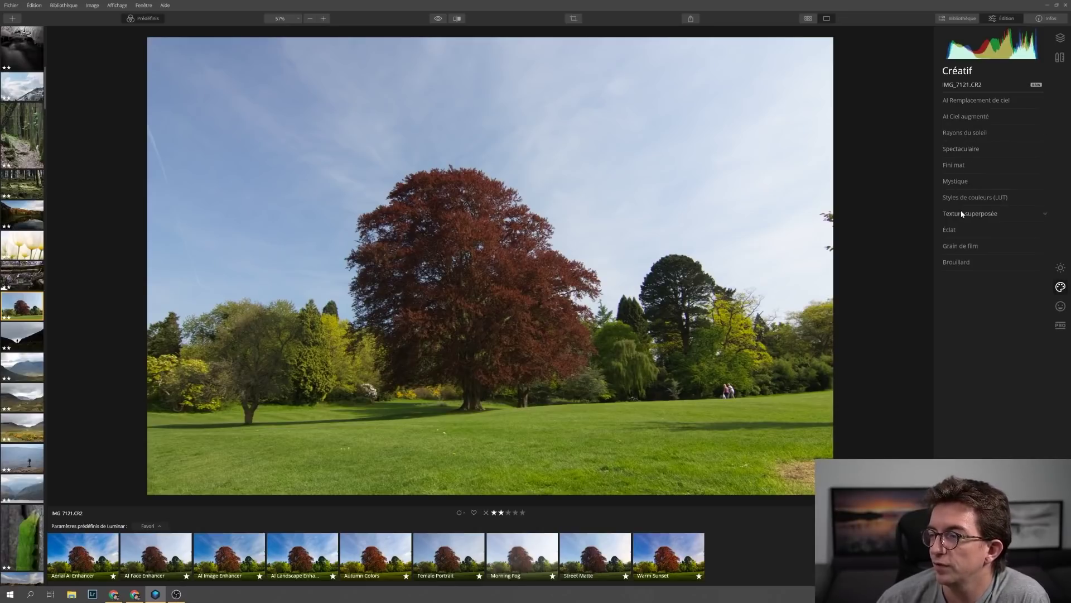
left_click(1060, 267)
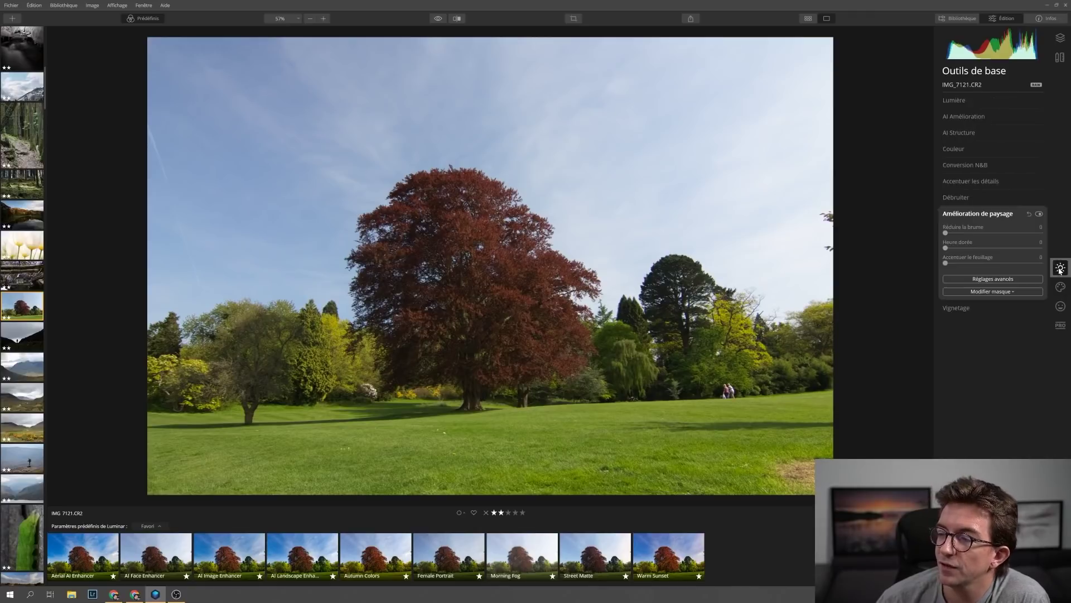
- Set the photo's highlights to +9 and shadows to +10 in the Lumière adjustments
left_click(955, 101)
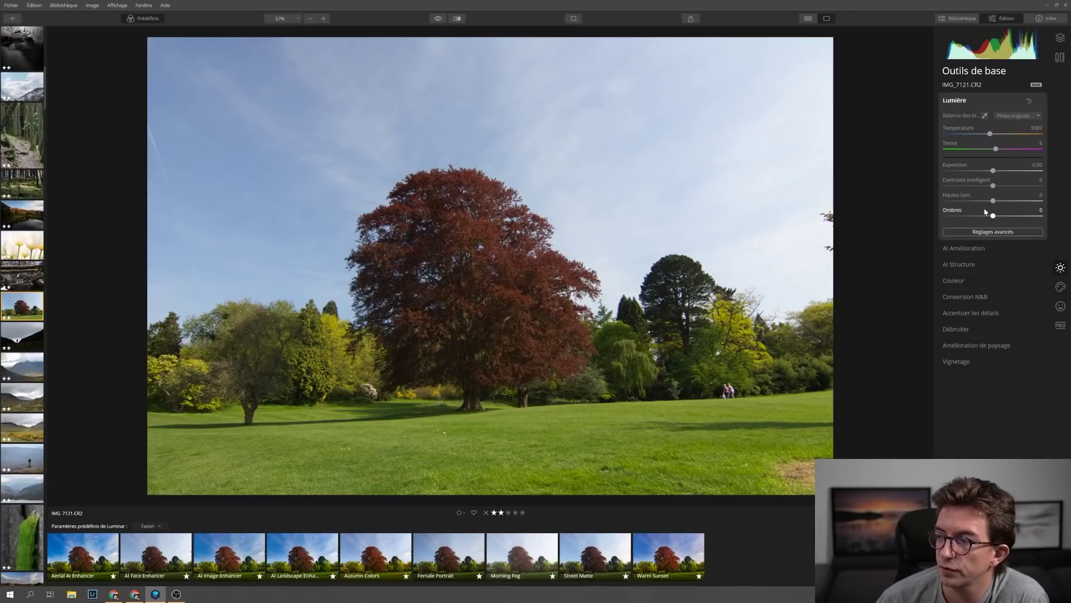
left_click_drag(993, 201, 1017, 216)
- Try the Mystique effect's amount on the photo and return it to 0
left_click(1061, 287)
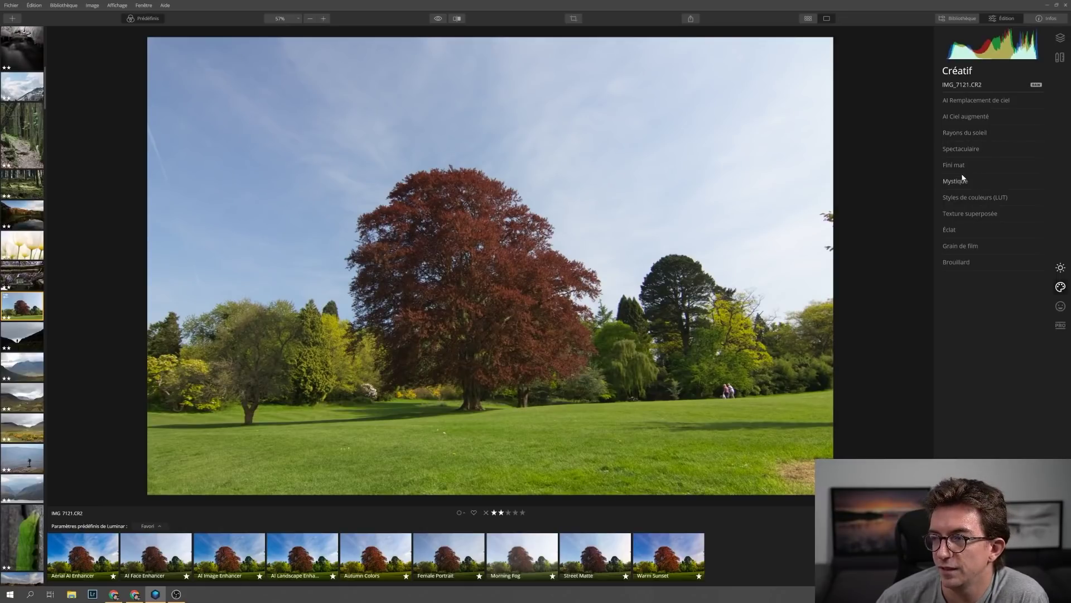
left_click(963, 188)
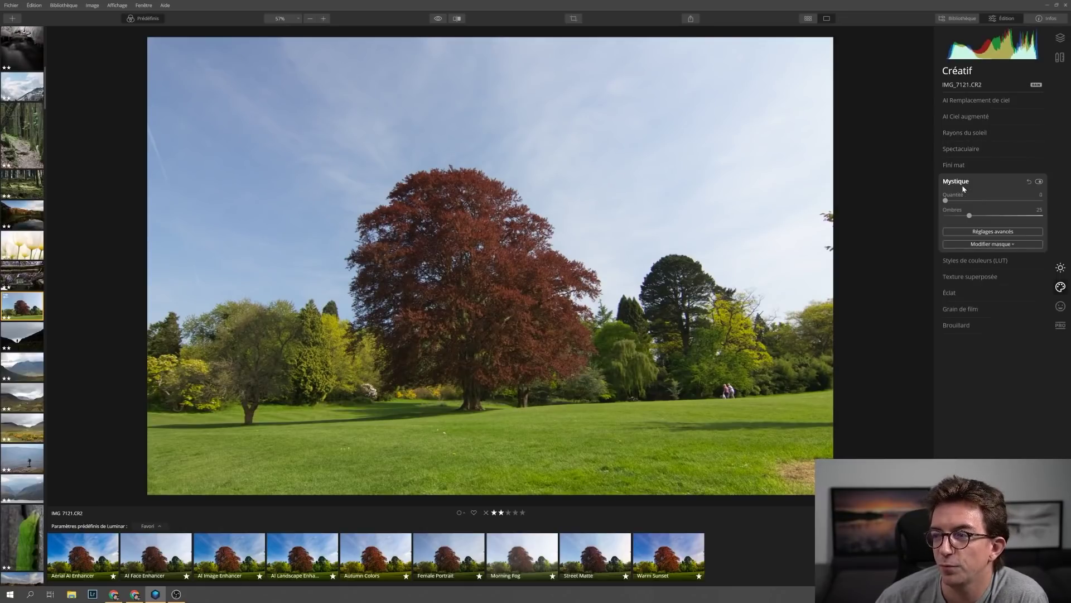
mouse_move(952, 202)
left_mouse_down()
mouse_move(1014, 203)
mouse_move(928, 206)
mouse_move(954, 202)
mouse_move(942, 204)
left_mouse_up()
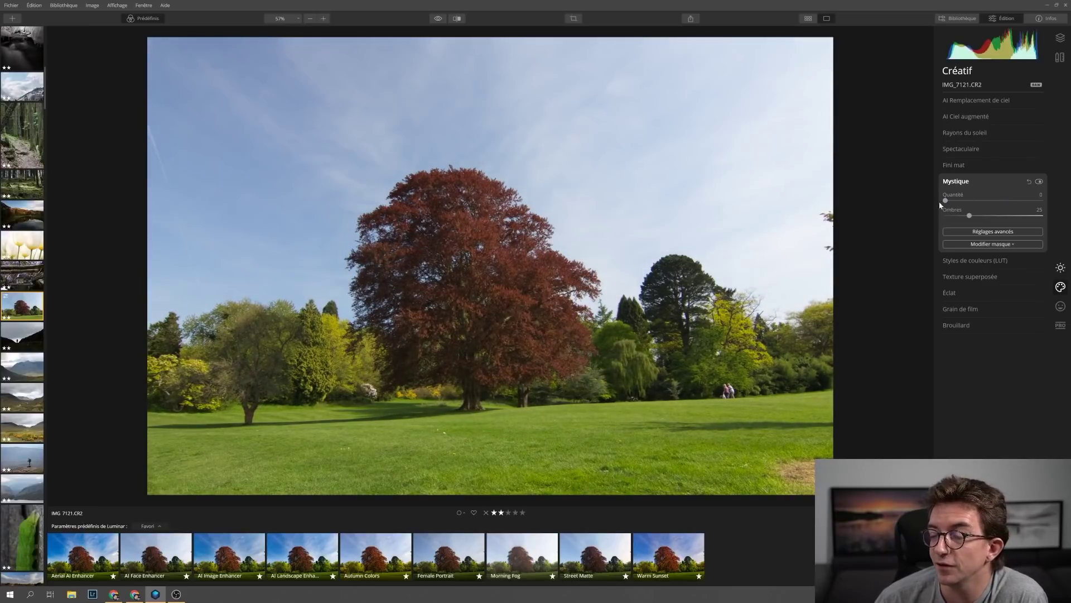
- Apply the Los Angeles LUT colour style to the photo with an amount of 27
left_click(963, 262)
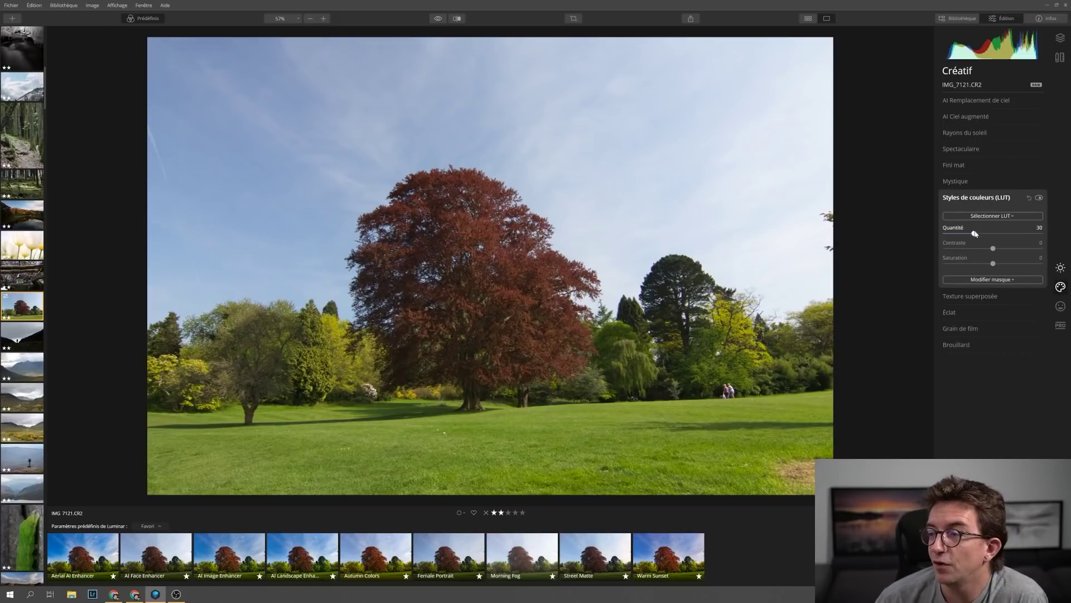
left_click(982, 217)
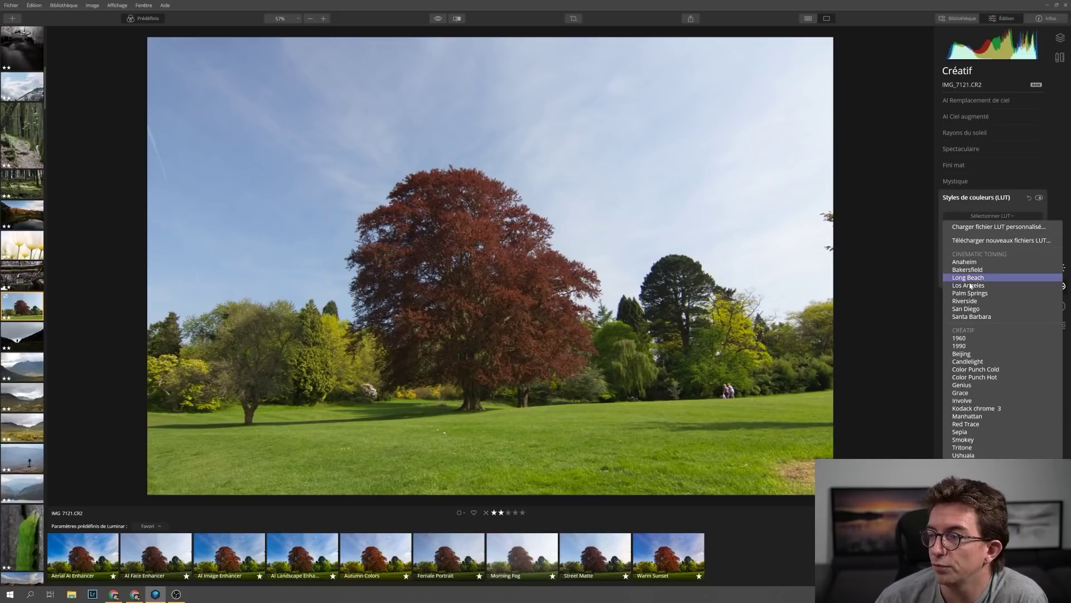
left_click(952, 277)
mouse_move(974, 233)
left_mouse_down()
mouse_move(1004, 233)
mouse_move(971, 233)
left_mouse_up()
left_click(983, 217)
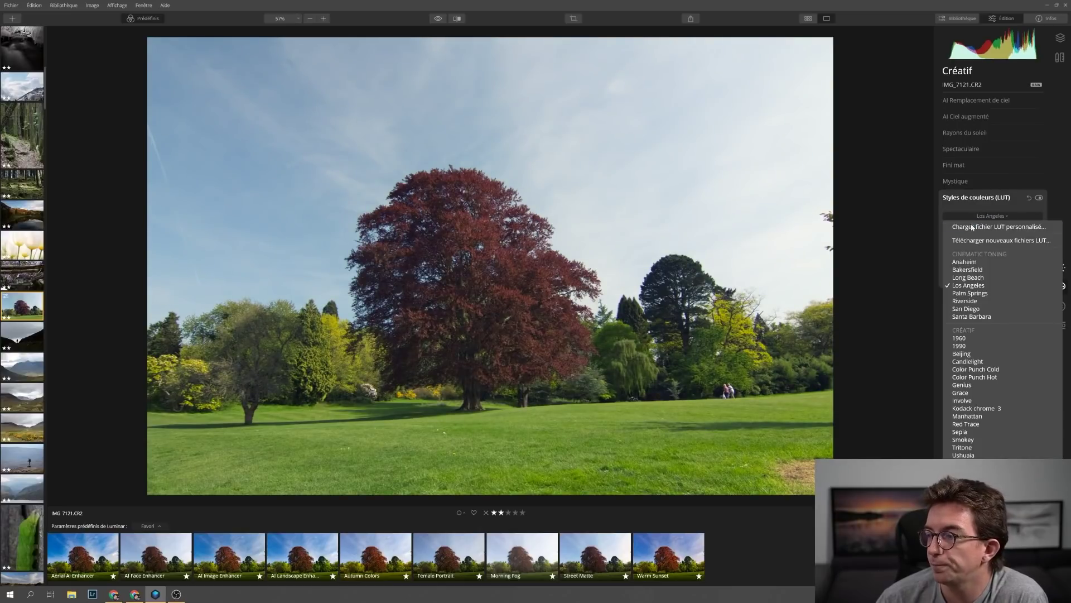
left_click(939, 240)
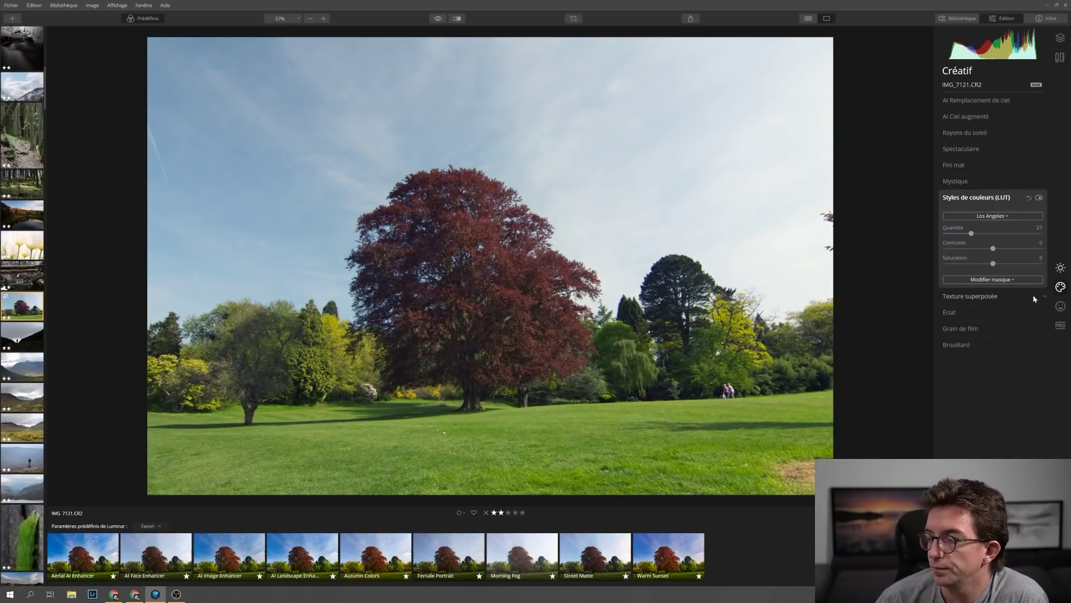
- Review the portrait and professional tool sets, including the Contraste avancé controls
left_click(1060, 307)
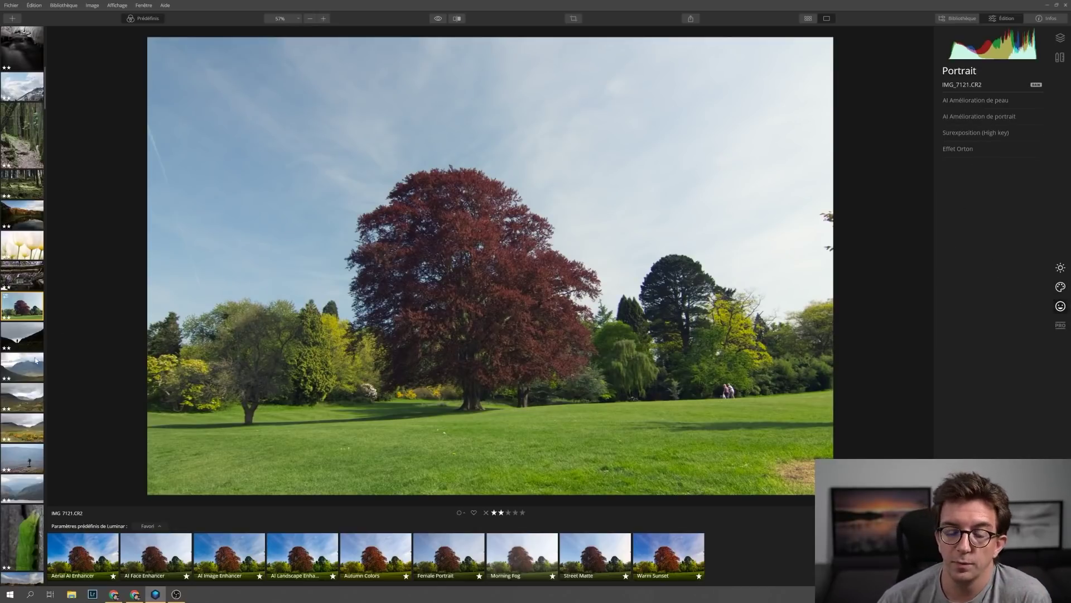
scroll(36, 360, "up", 3)
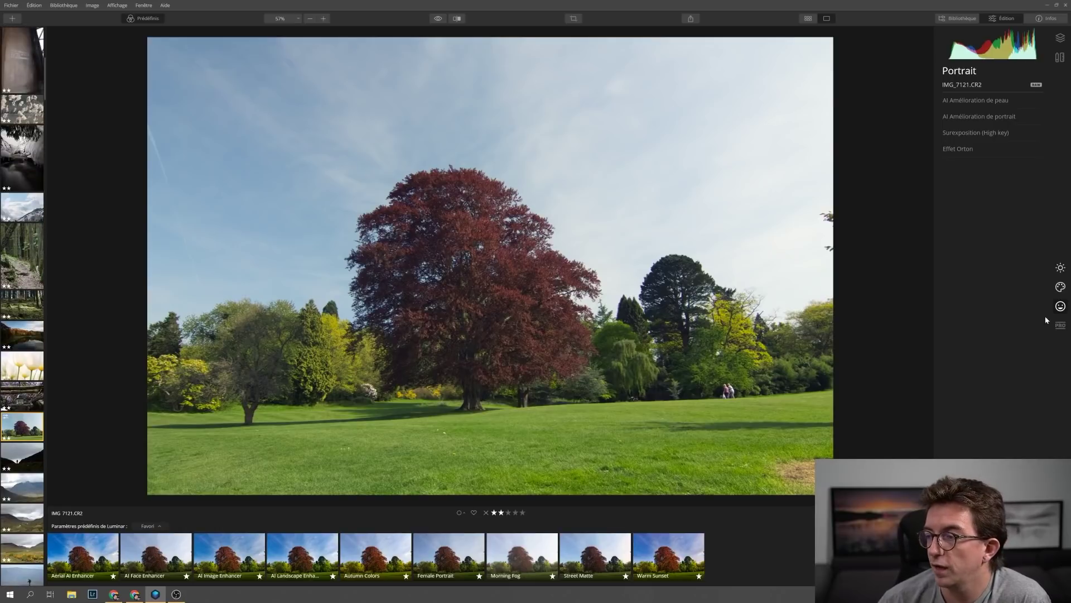
left_click(1060, 325)
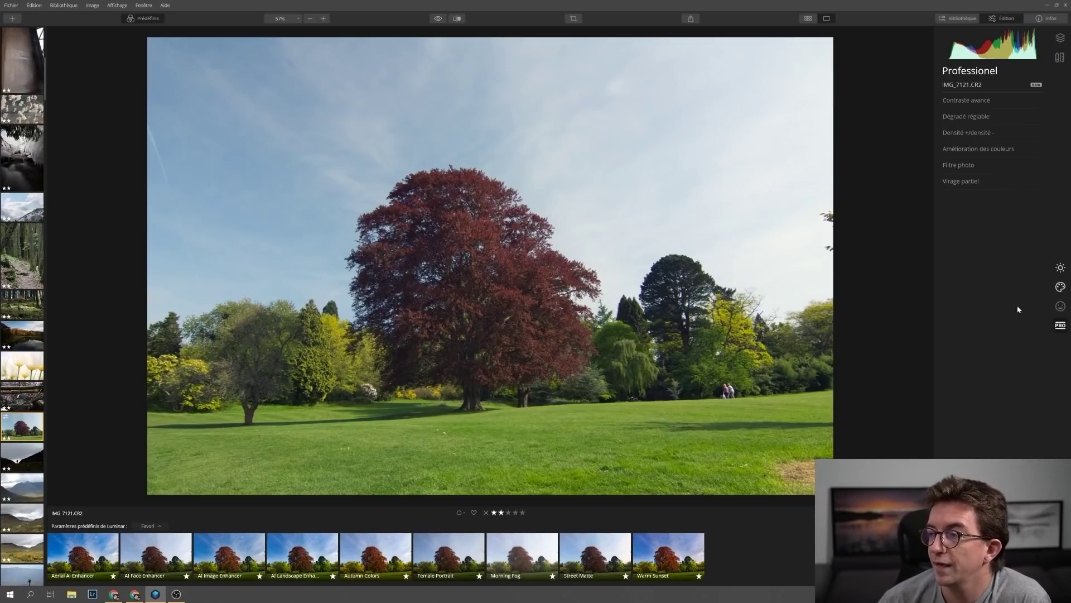
left_click(963, 99)
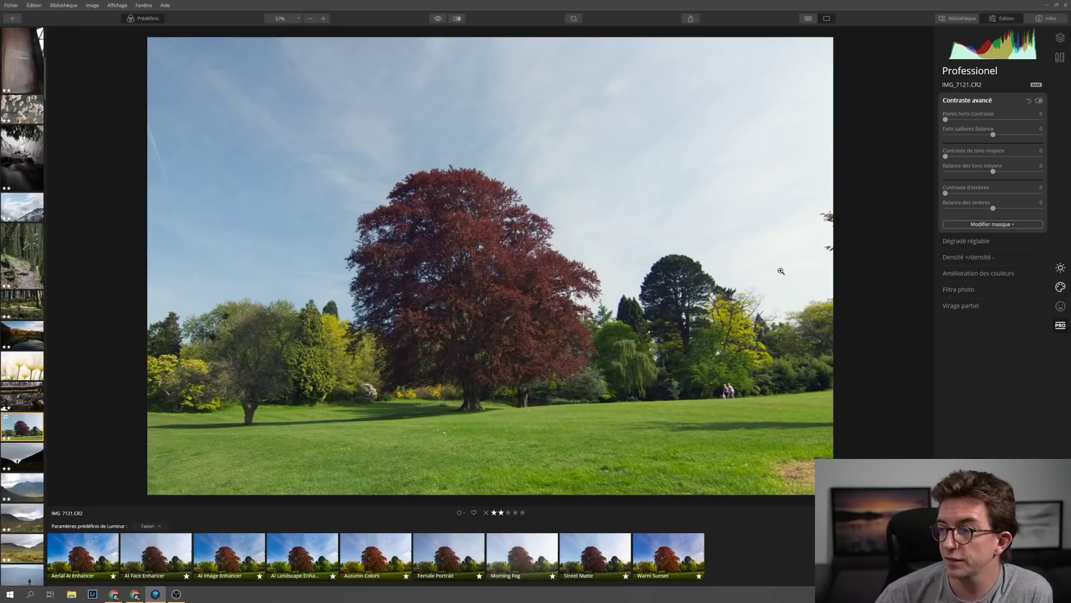
- Check the photo's shooting information and restore the original image from the edit history
left_click(957, 18)
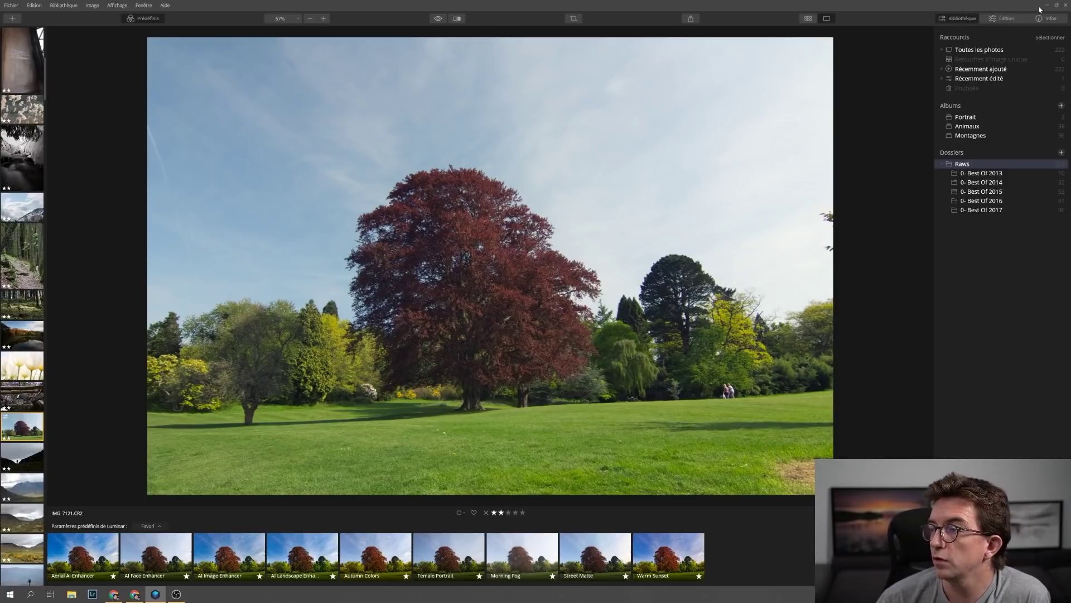
left_click(1049, 18)
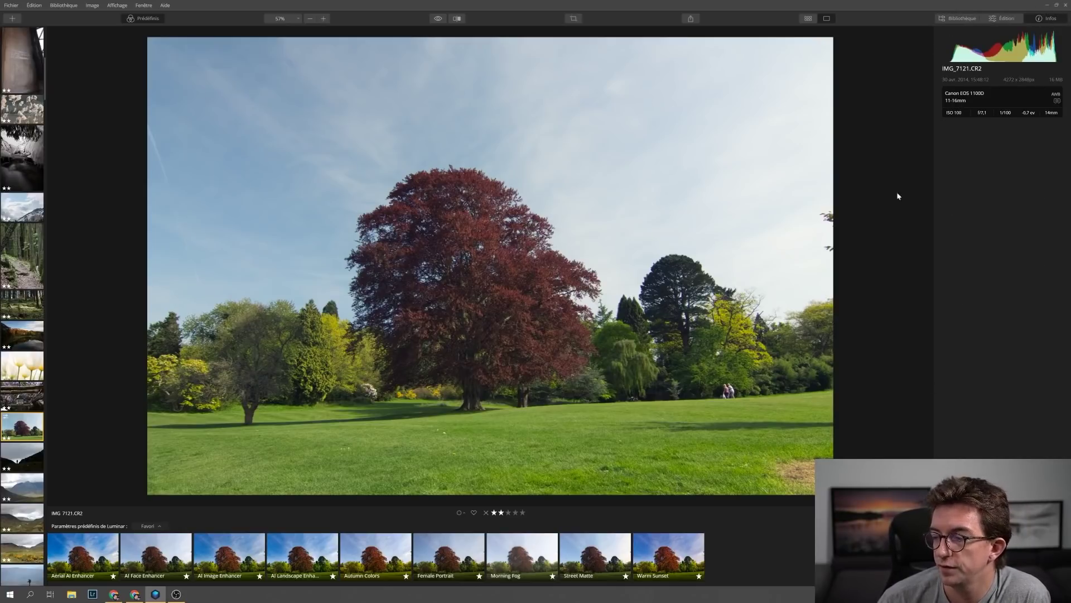
scroll(45, 292, "down", 3)
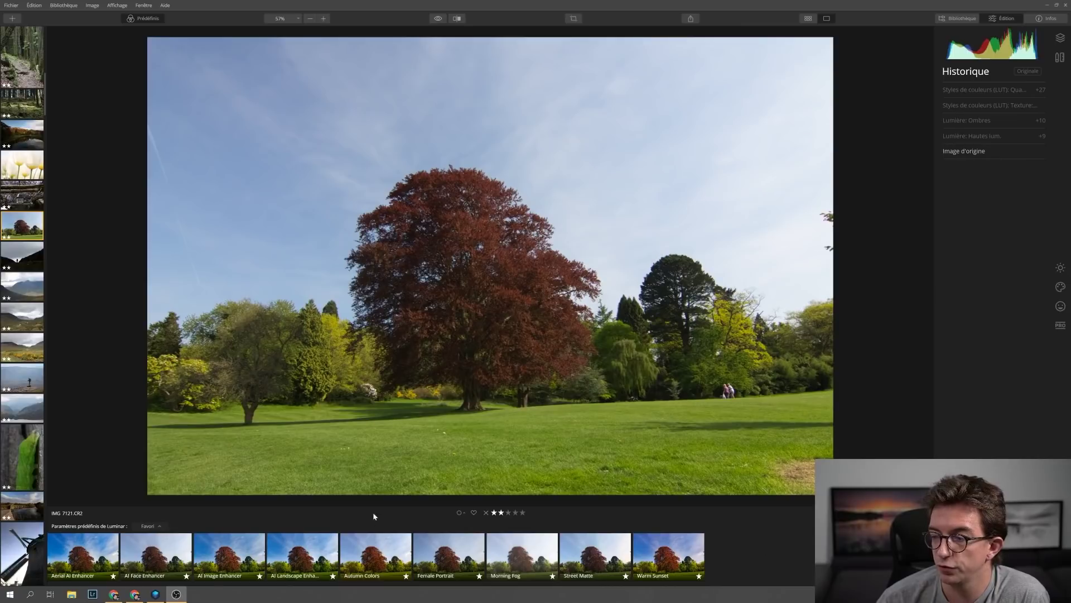
left_click(33, 6)
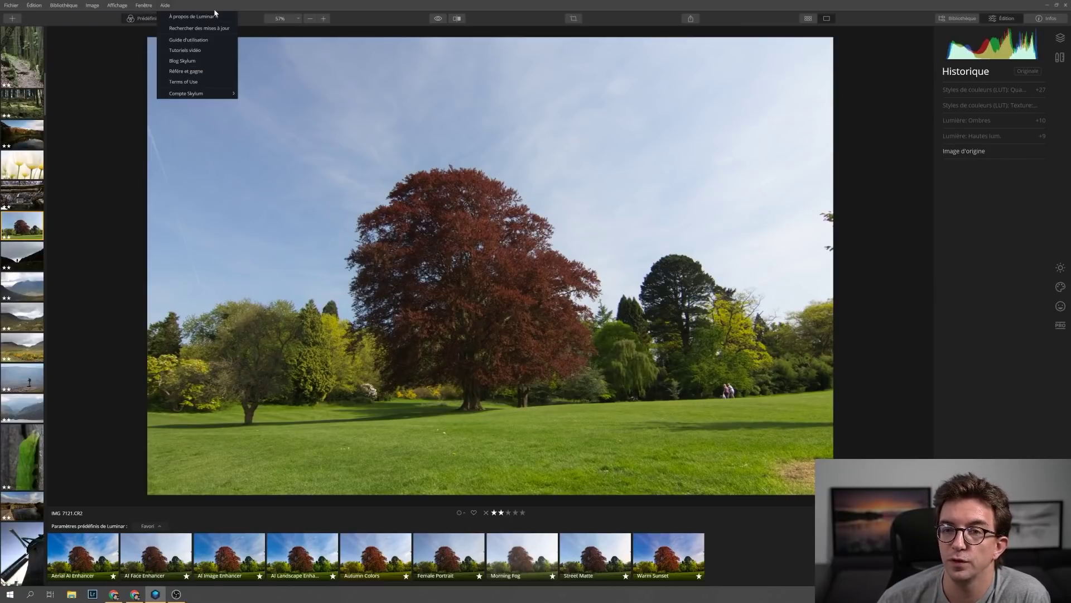
left_click(227, 10)
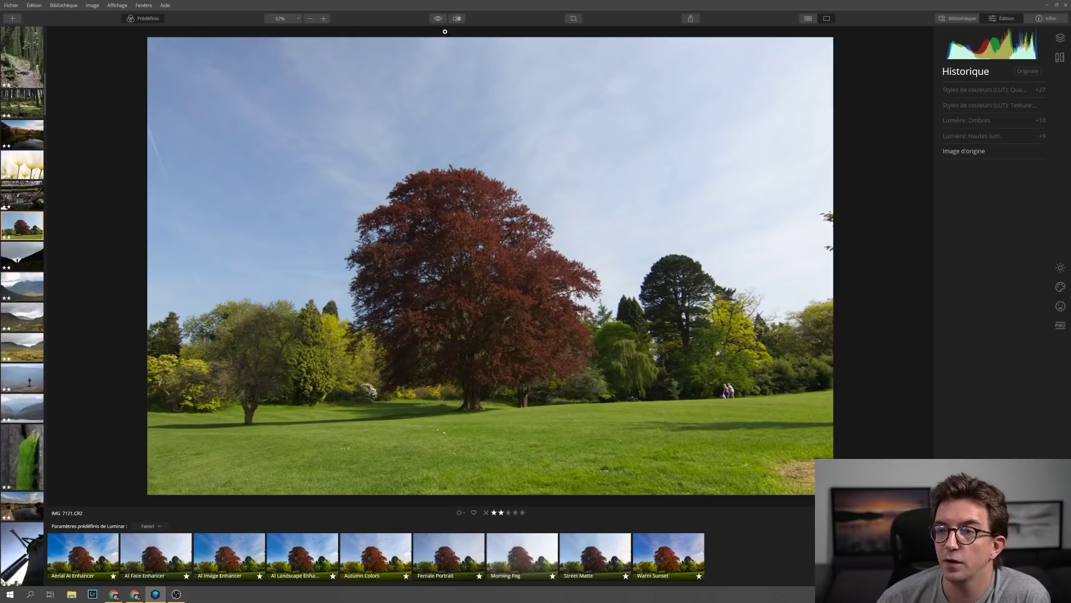
- Hide the preset strip below the photo and turn on the split before/after comparison
left_click(158, 20)
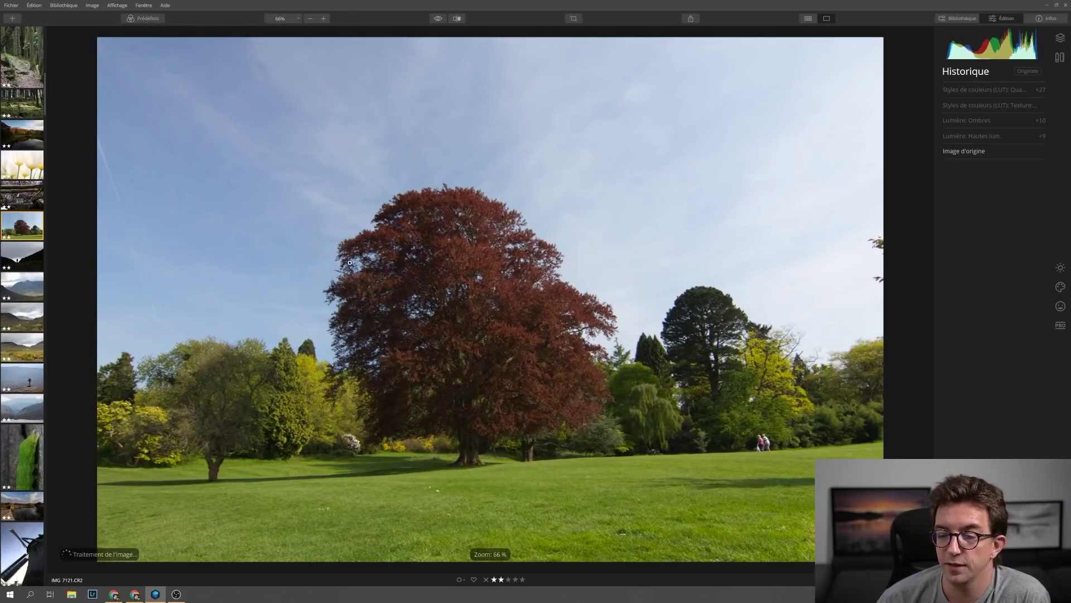
left_click(457, 19)
mouse_move(488, 184)
left_mouse_down()
mouse_move(239, 185)
mouse_move(574, 184)
mouse_move(490, 184)
left_mouse_up()
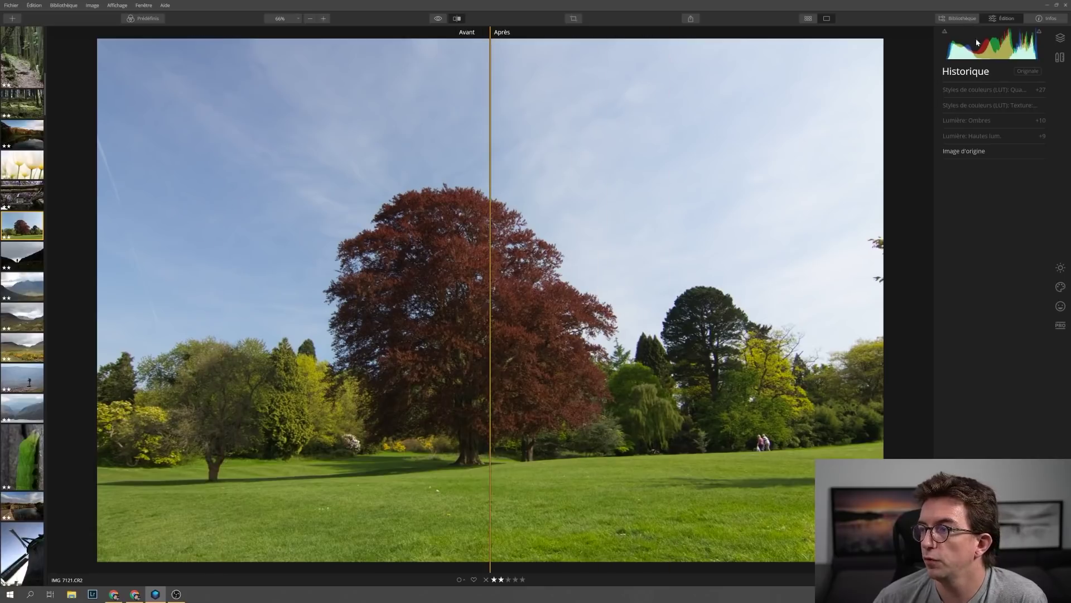
- Look over the canvas tools and add a new adjustment layer above the IMG_7121.CR2 base layer
left_click(1059, 58)
left_click(1060, 38)
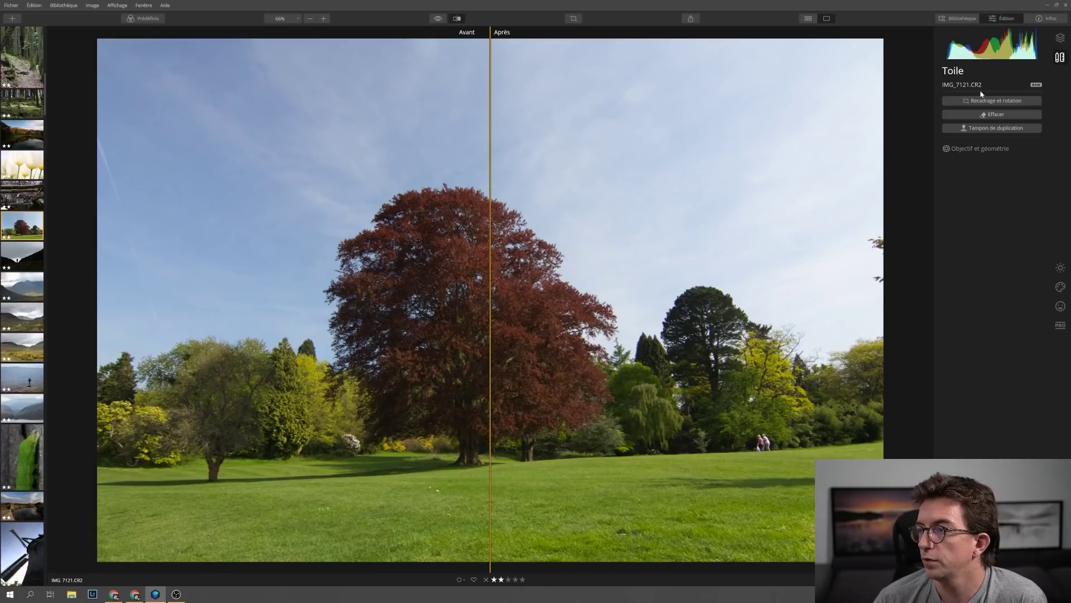
left_click(1059, 40)
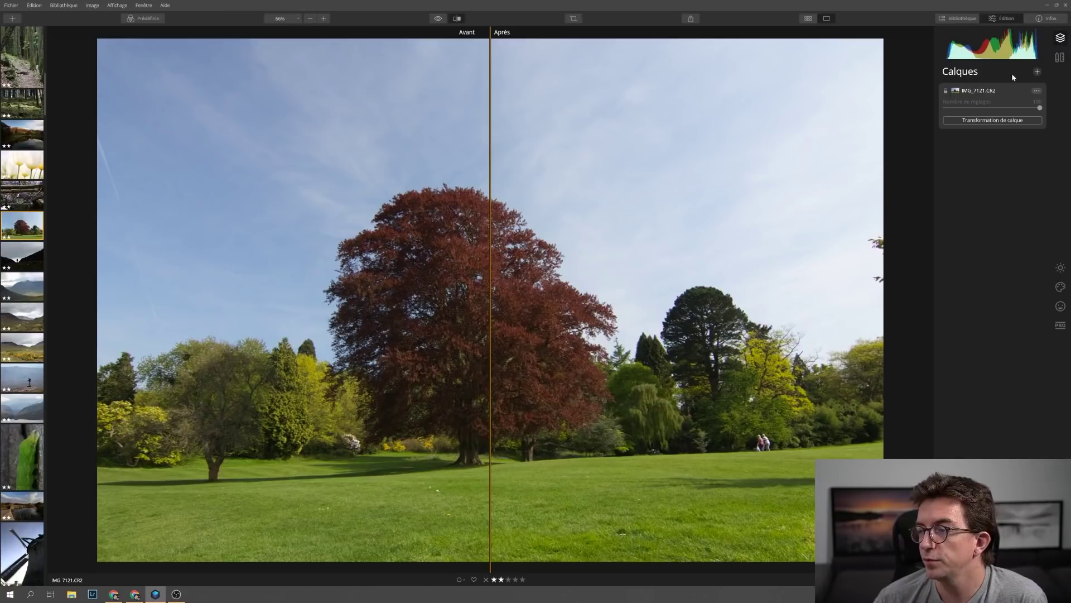
left_click(1037, 72)
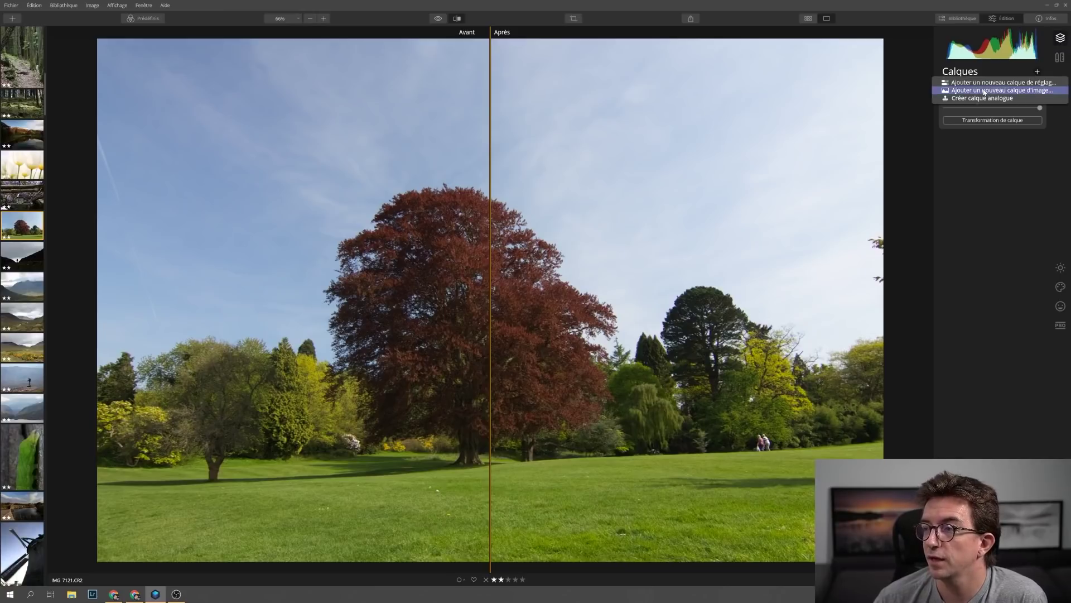
left_click(1005, 157)
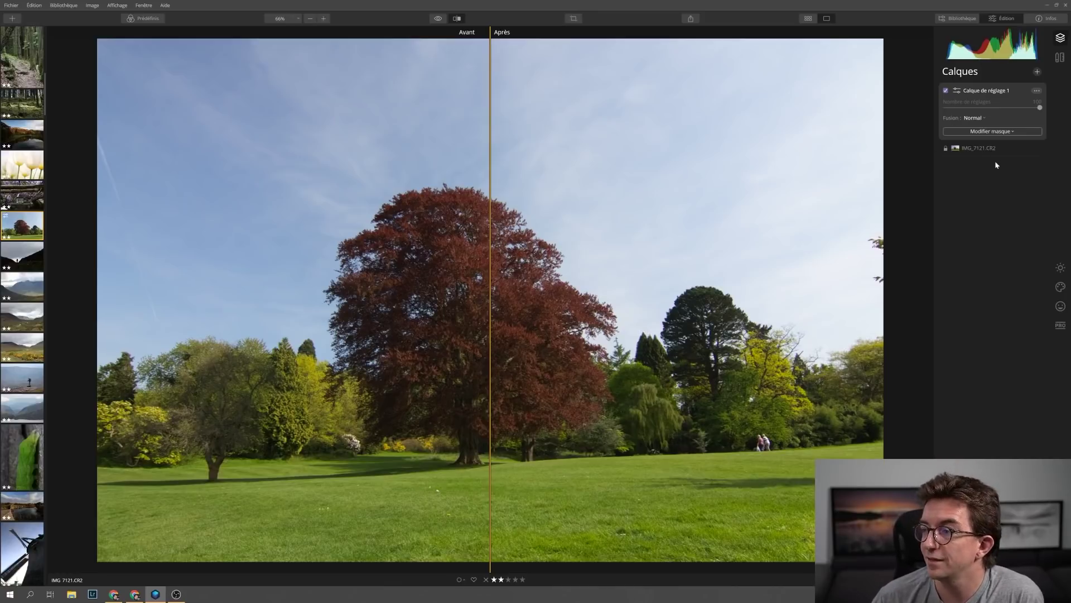
- On the adjustment layer, set Exposition to 1.40 and Contraste intelligent to 55, and compare the result across the before/after divider
left_click(1060, 59)
left_click(1061, 267)
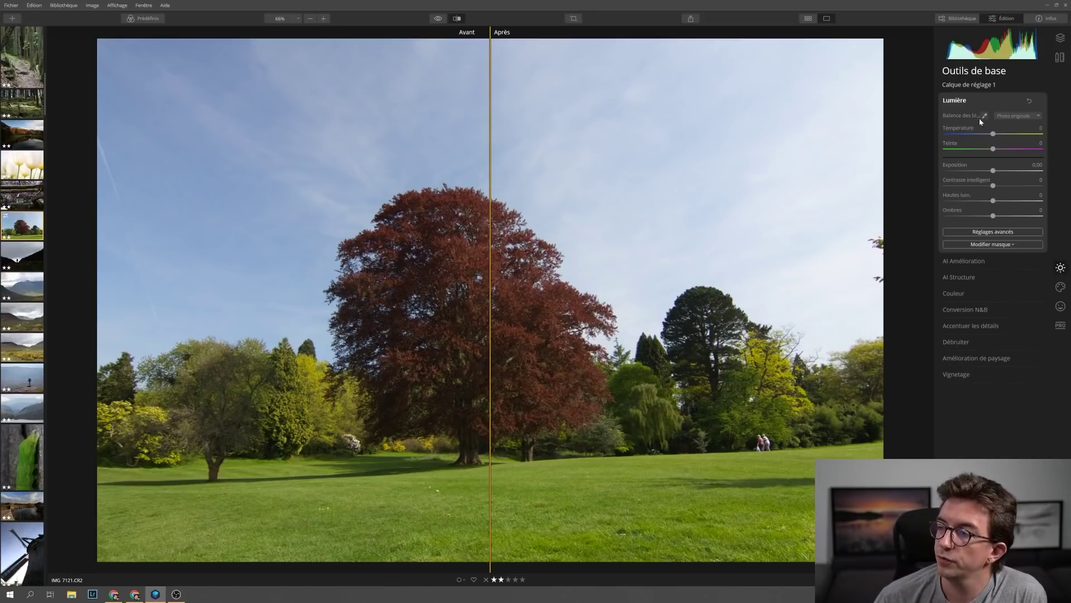
left_click_drag(993, 171, 1023, 187)
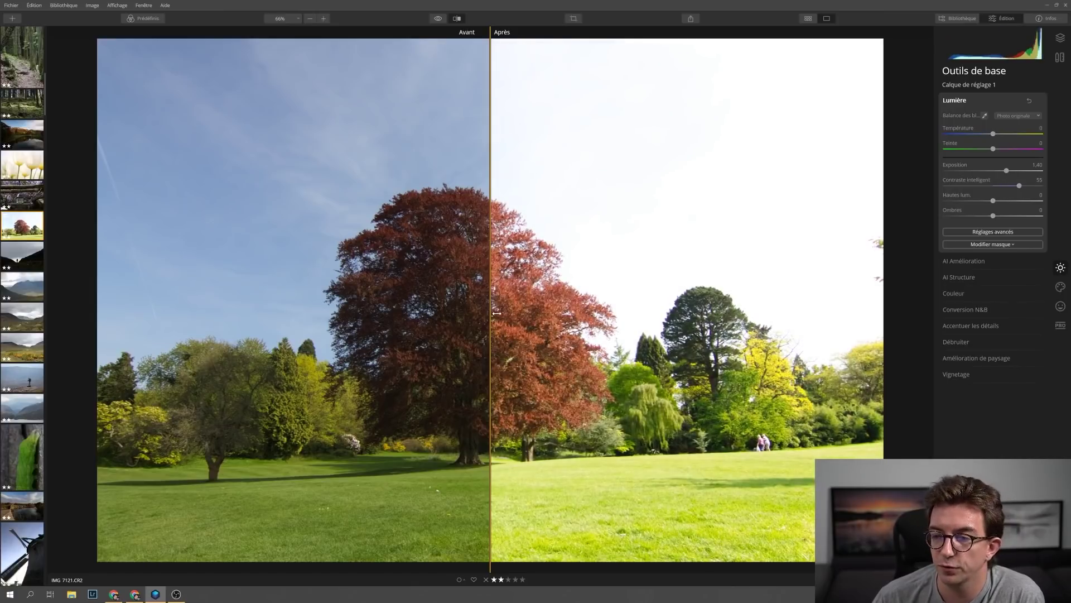
left_click_drag(491, 312, 490, 349)
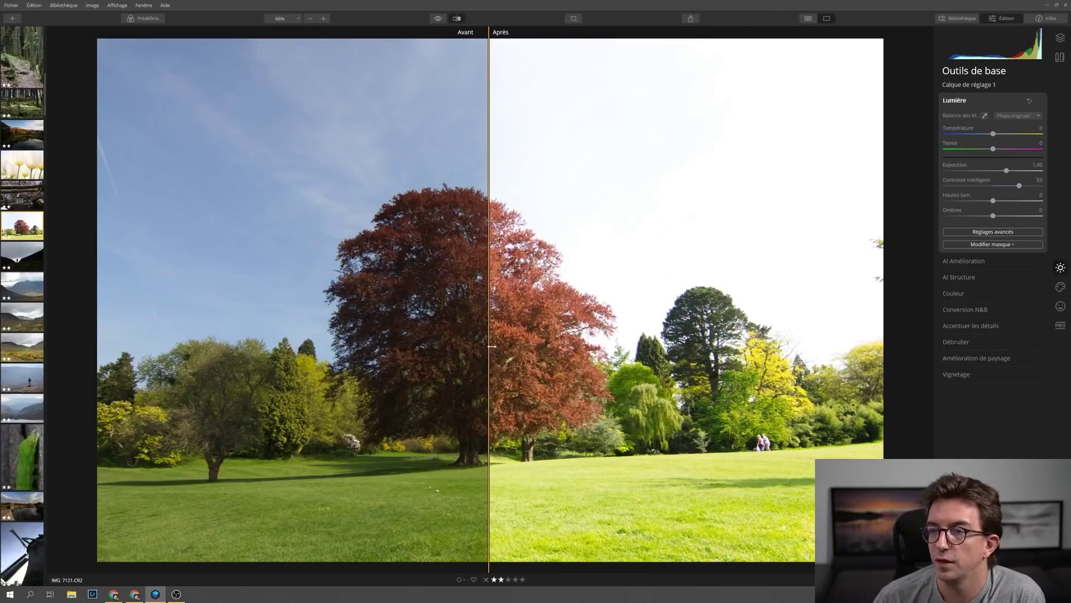
- Look over the crop tool's frame and options, and leave it without cropping the red tree photo
left_click(573, 19)
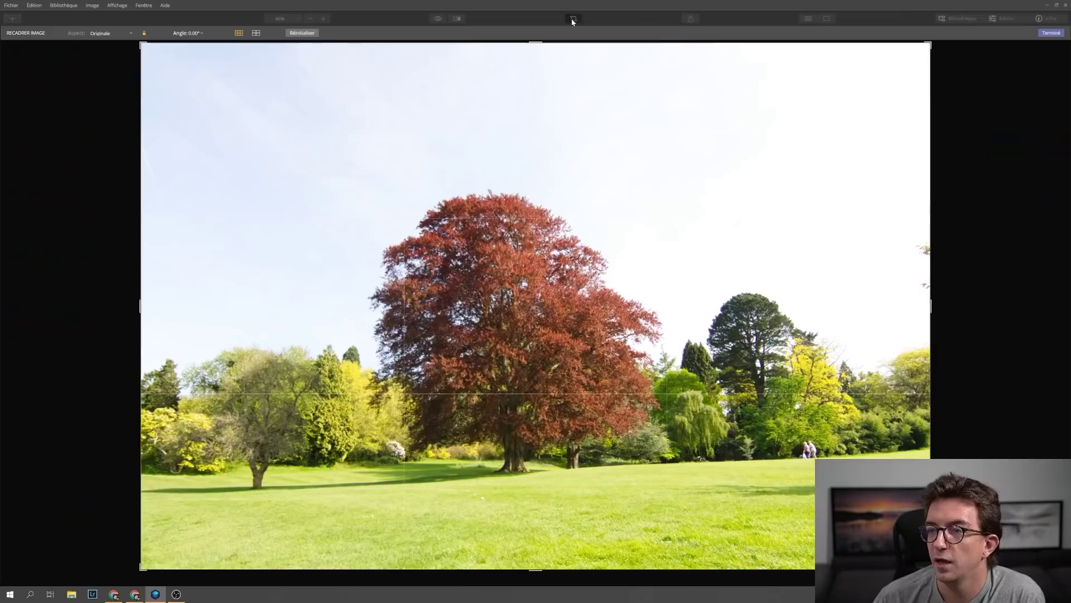
mouse_move(143, 41)
left_mouse_down()
mouse_move(179, 67)
mouse_move(144, 43)
left_mouse_up()
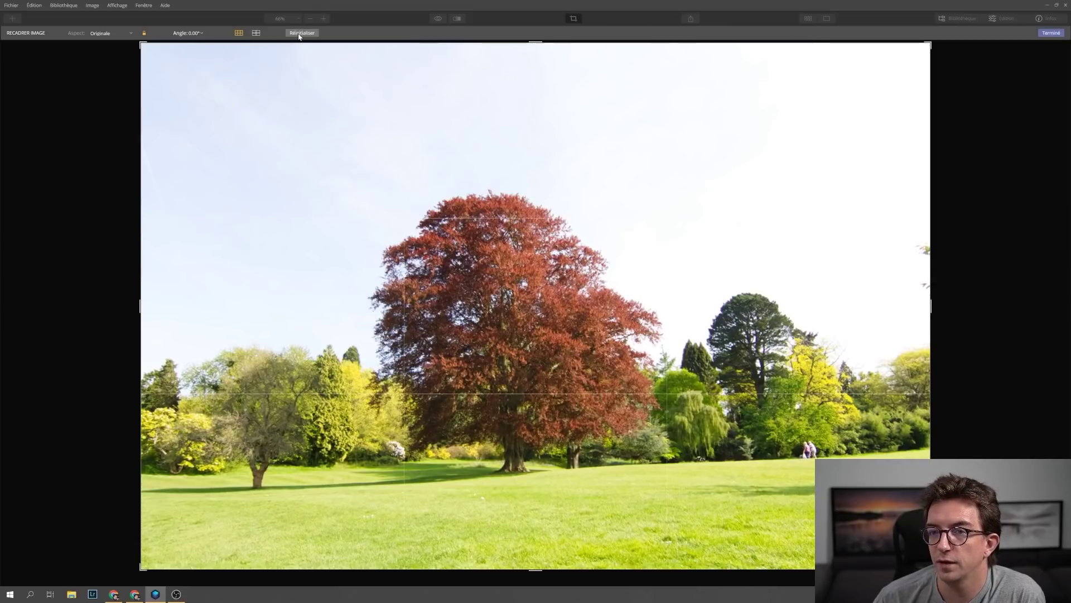
left_click(1051, 33)
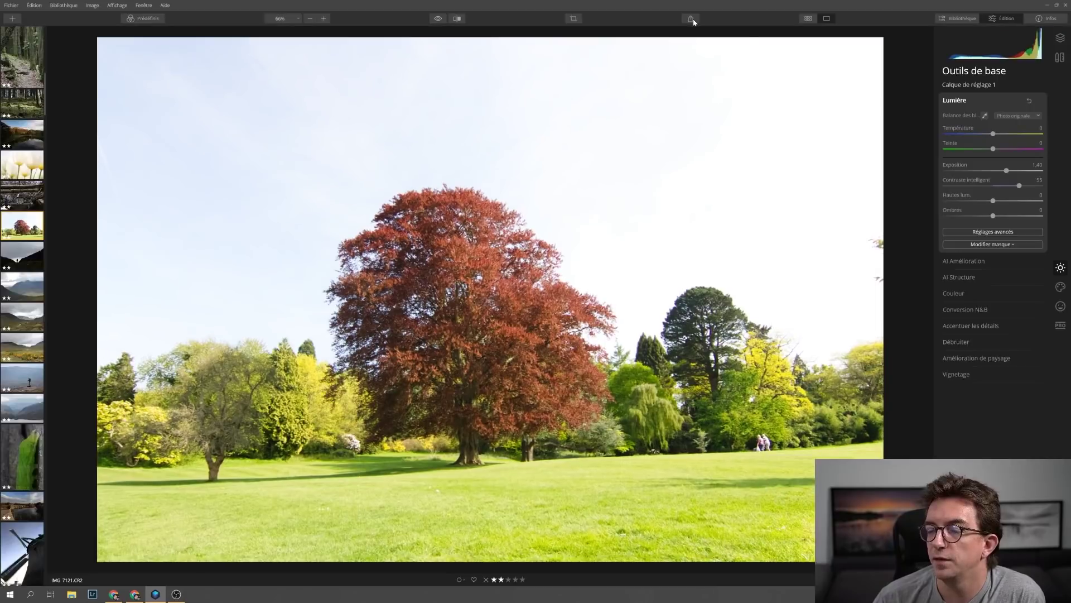
- Review the image export settings, including format and bit depth, and close the dialog without exporting
left_click(692, 19)
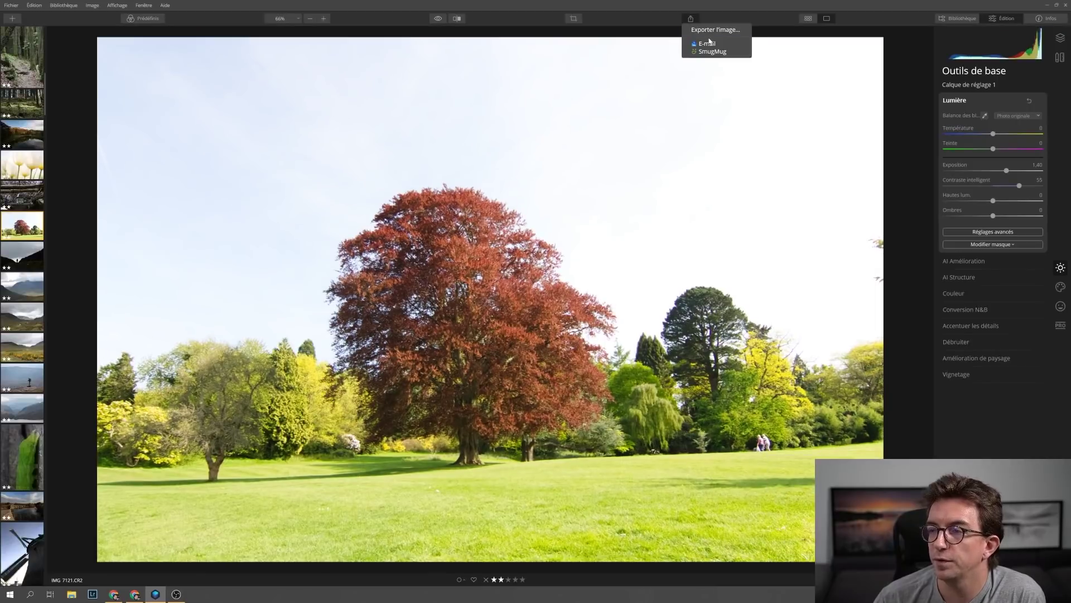
left_click(714, 31)
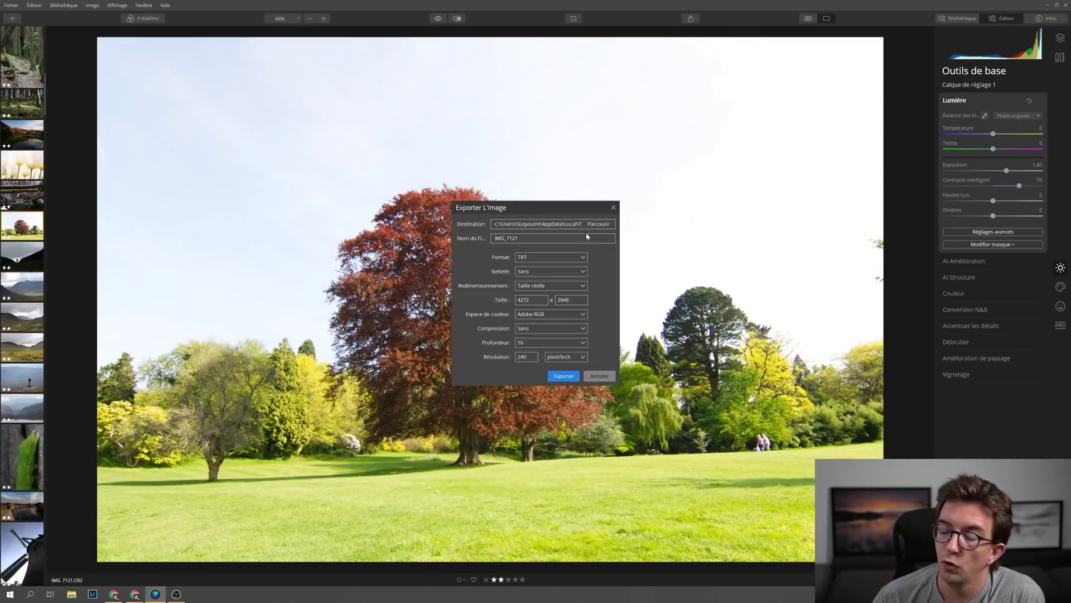
left_click(580, 257)
left_click(591, 346)
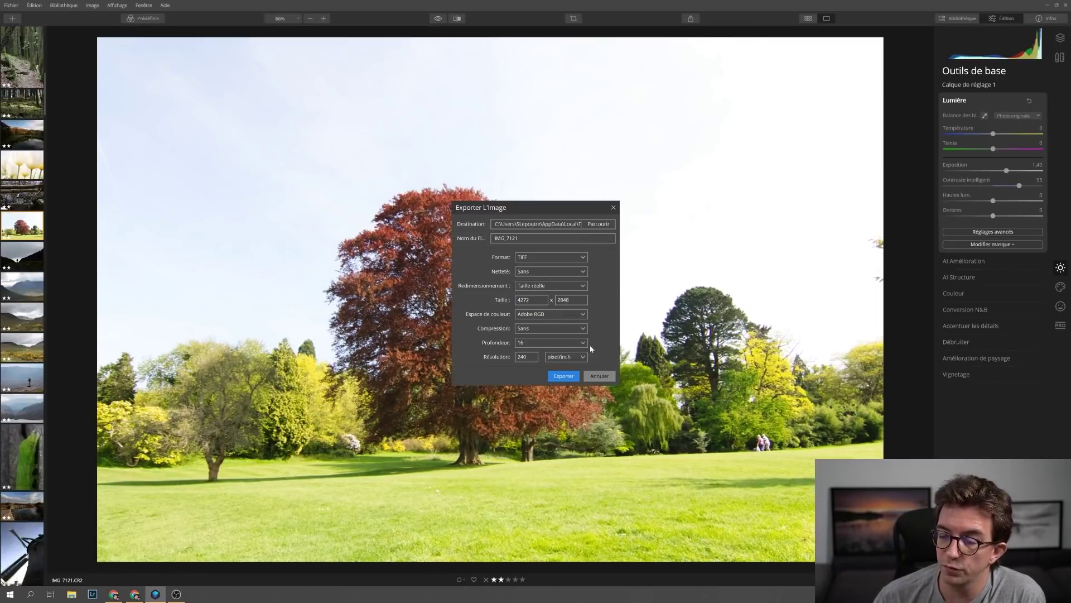
left_click(599, 375)
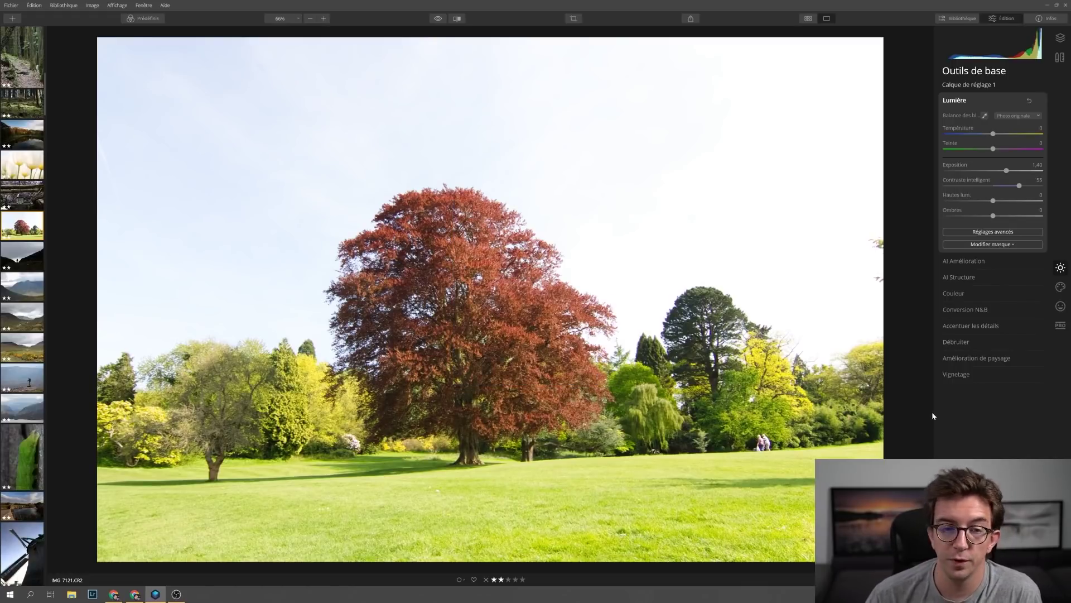
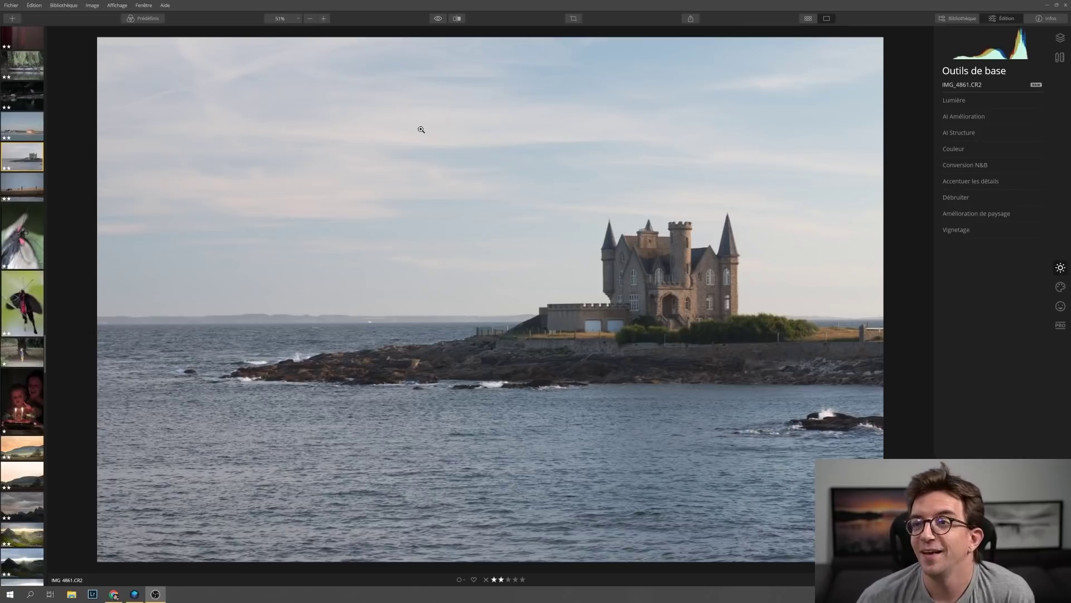
- Crop the castle photo to a 16:9 ratio, repositioning the image within the frame to remove mostly water
left_click(573, 19)
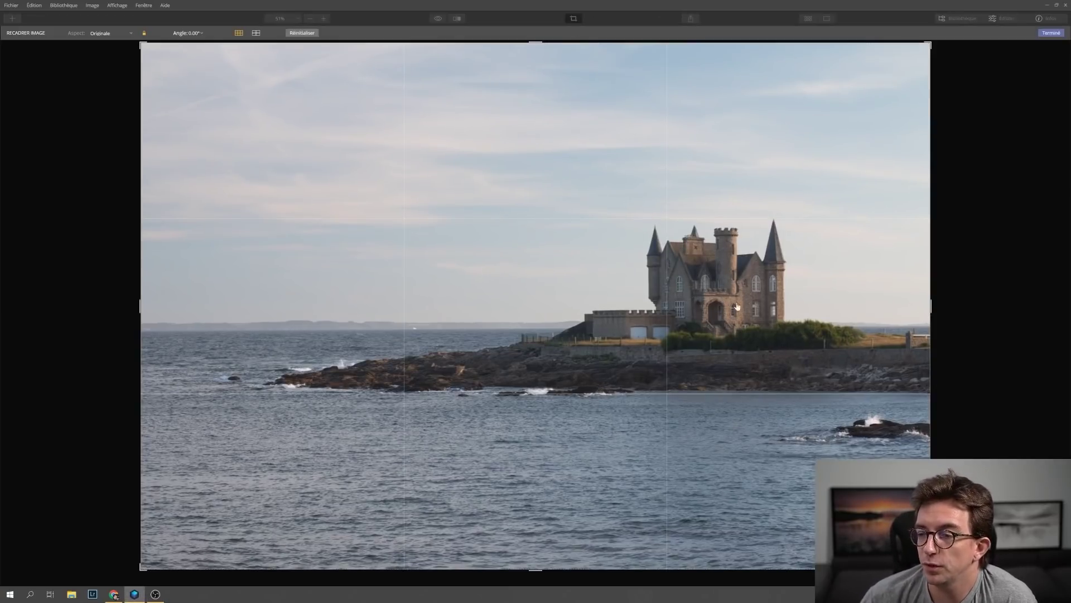
left_click(103, 35)
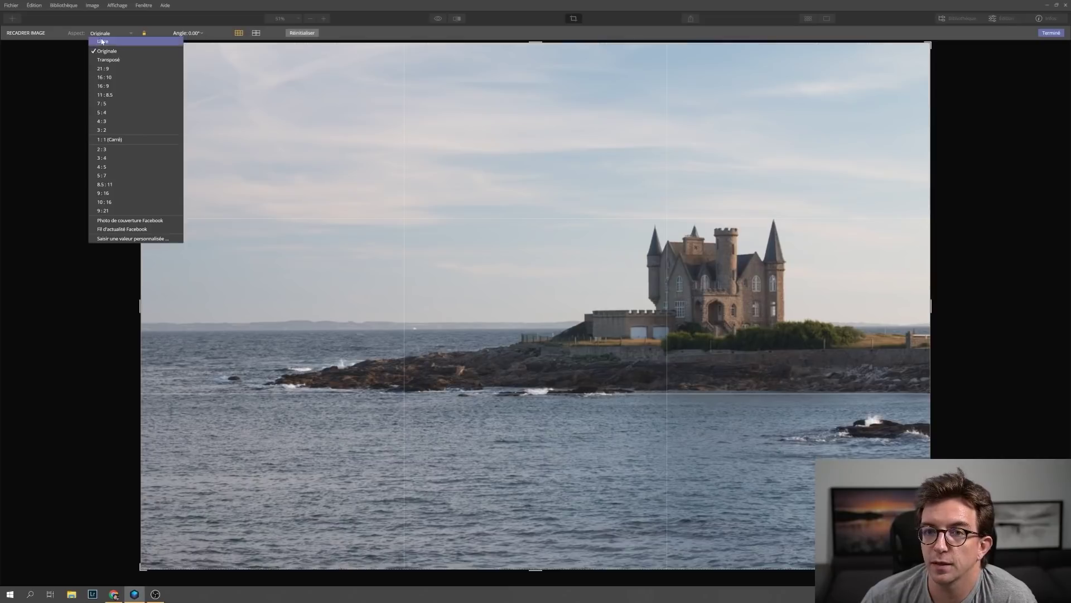
left_click(104, 80)
left_click_drag(556, 270, 558, 303)
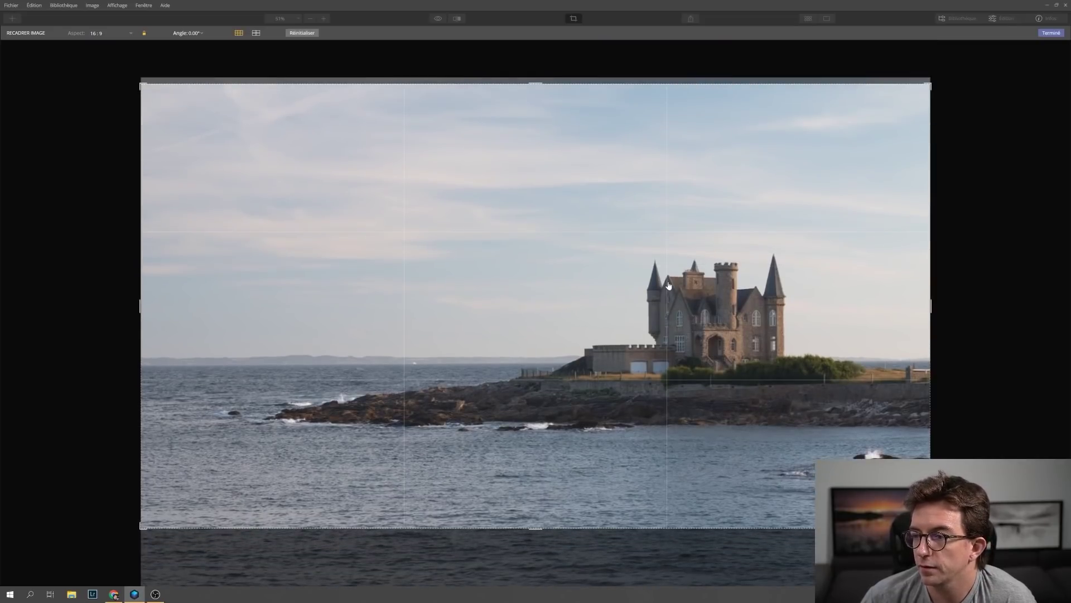
left_click(1055, 34)
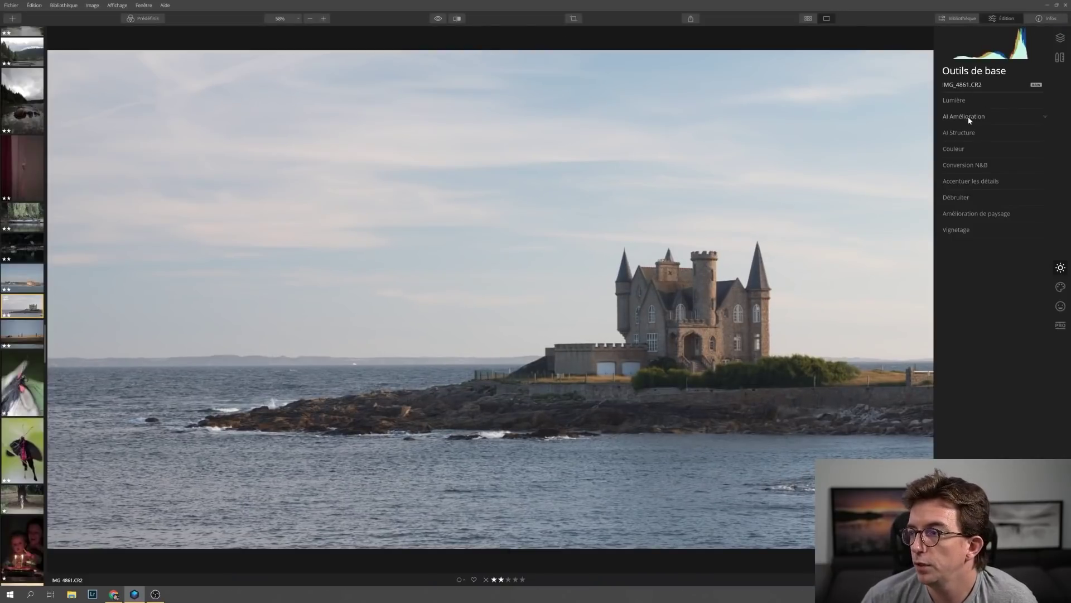
- In Lumière, set Exposition to 0.53, Contraste intelligent to 24, Hautes lum. to -24 and Ombres to 18
left_click(955, 100)
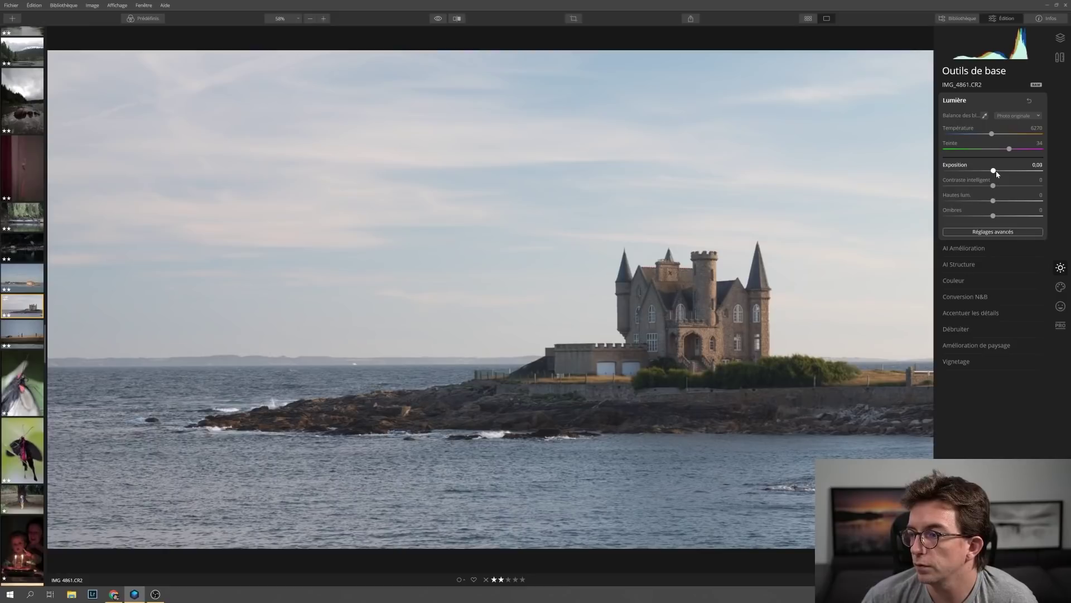
left_click_drag(997, 171, 1002, 216)
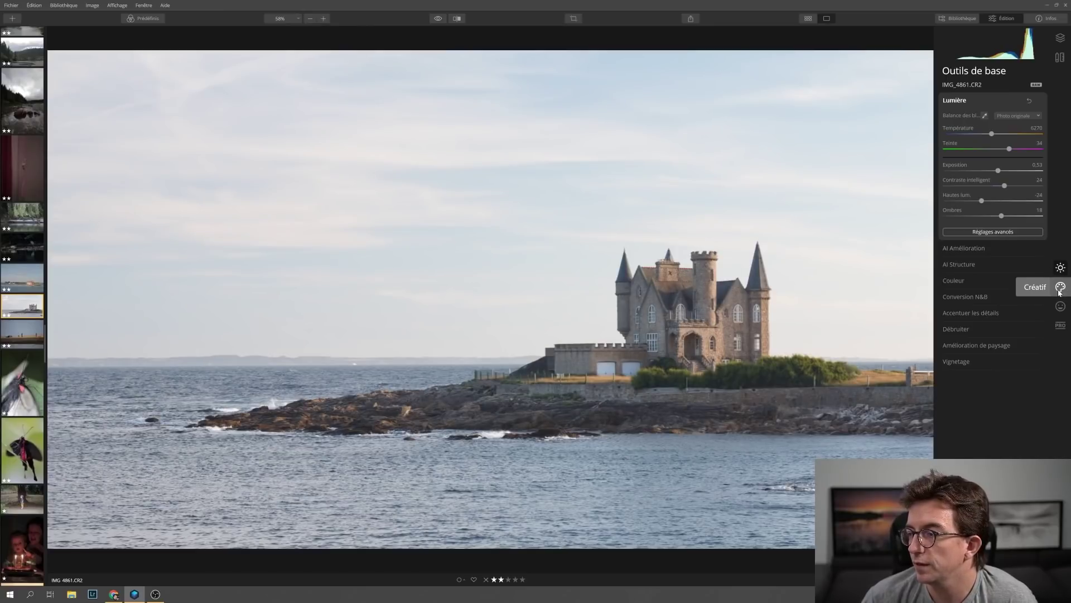
- Replace the castle photo's sky with Blue Sky 2 using AI Remplacement de ciel from the Créatif tools
left_click(1062, 308)
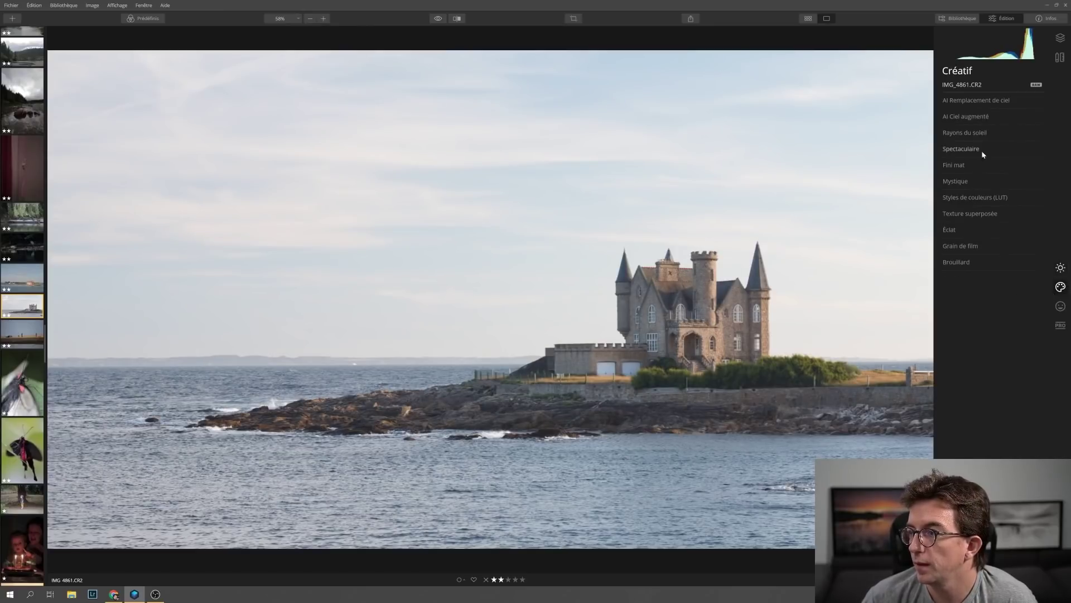
left_click(976, 102)
left_click(980, 119)
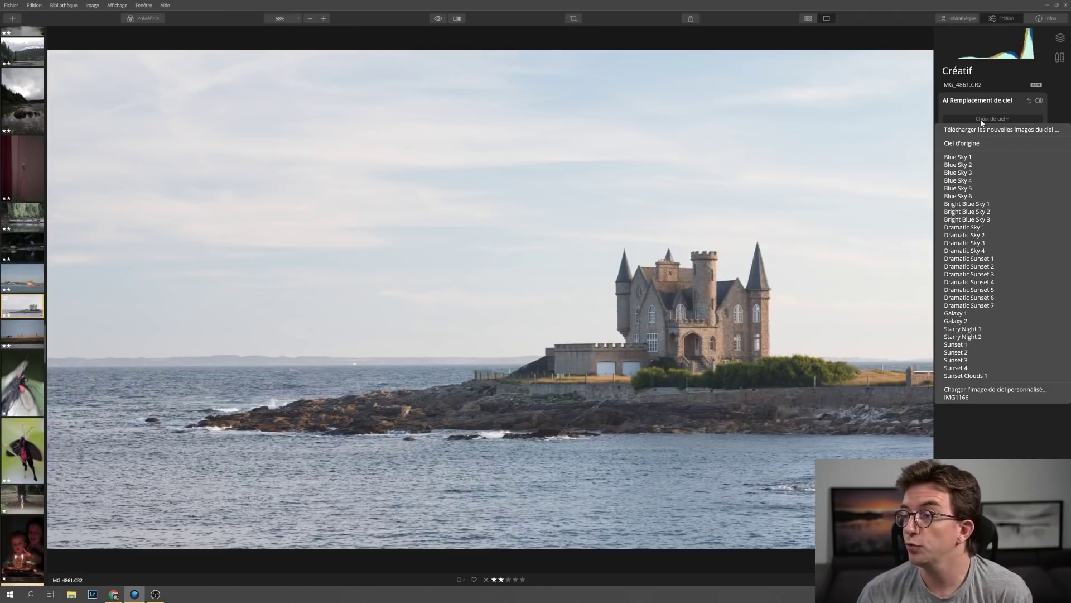
left_click(964, 165)
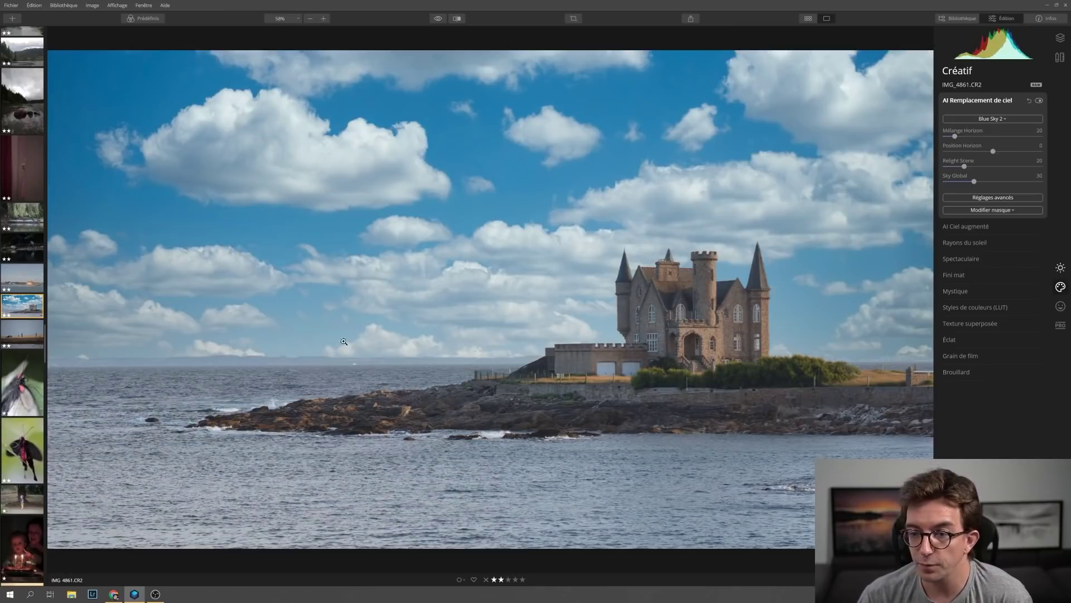
- Inspect the castle's towers, roofs and the horizon against the replaced sky up close, and return to the whole photo
left_click(632, 279)
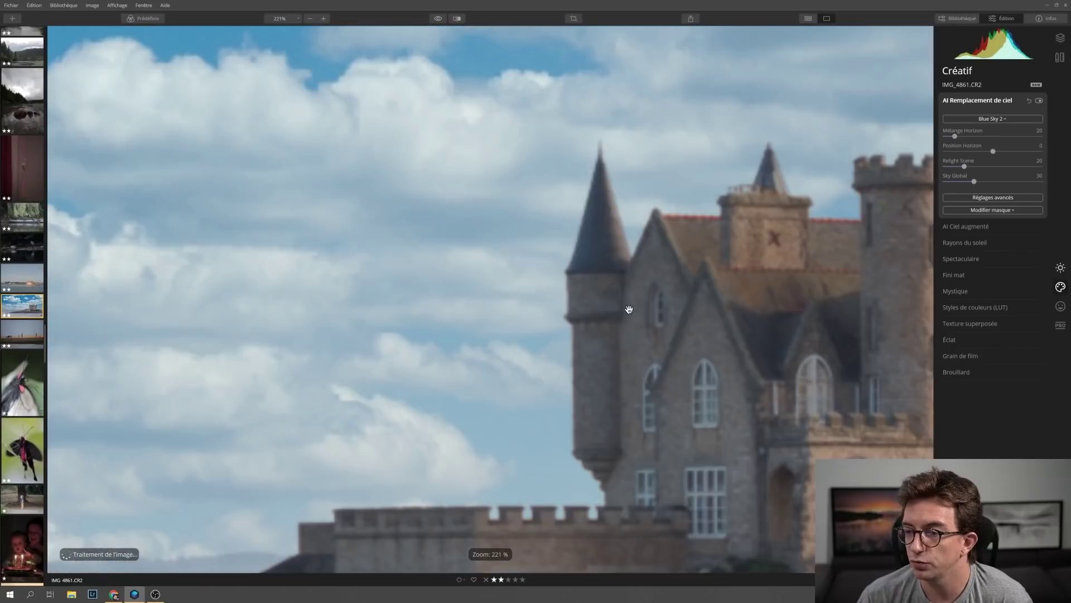
left_click_drag(627, 306, 545, 282)
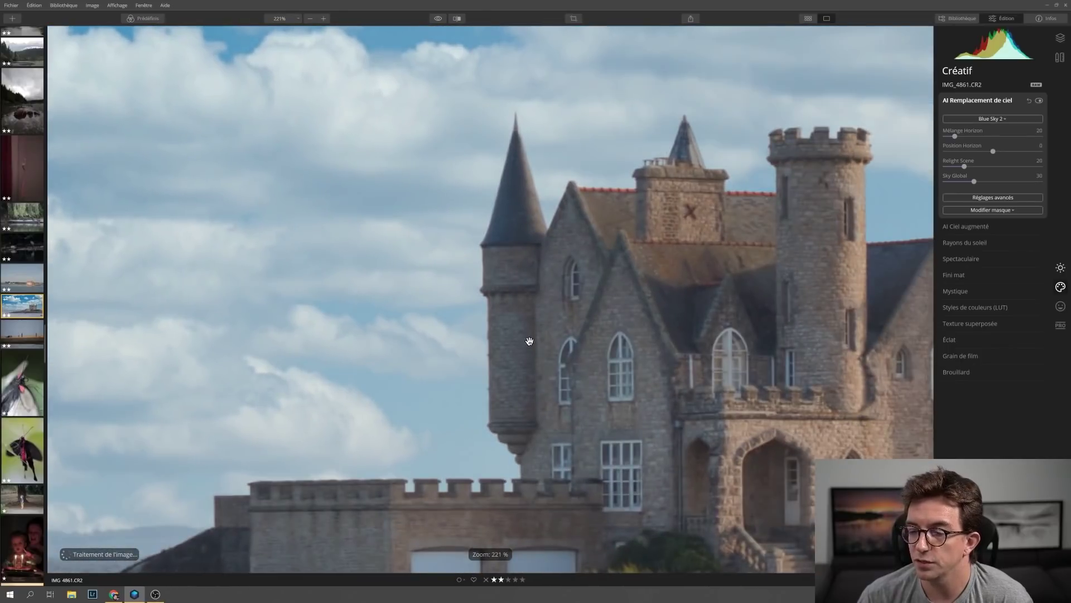
left_click_drag(550, 303, 442, 304)
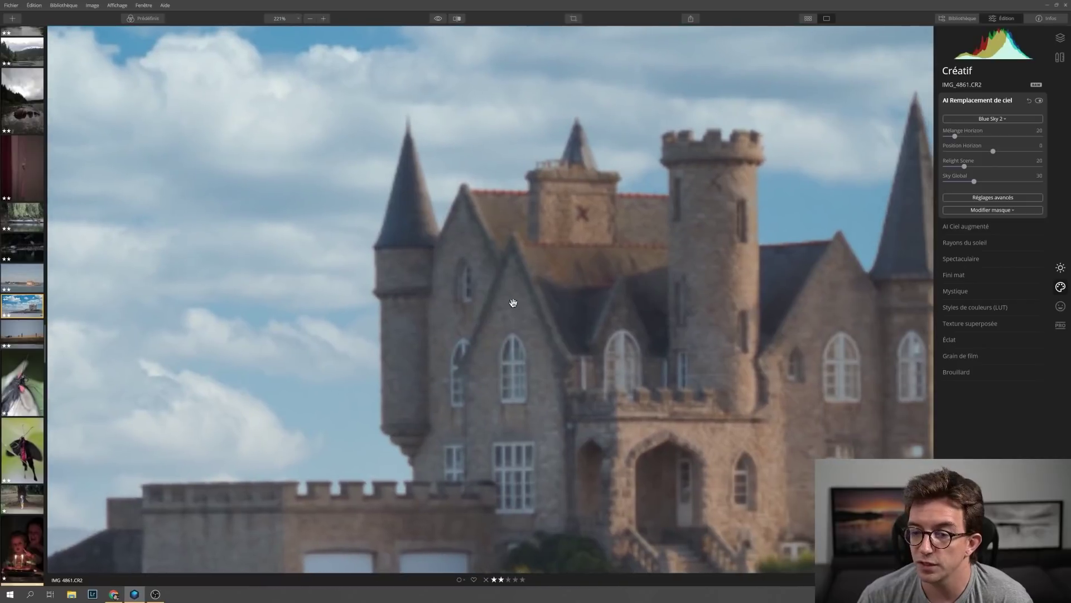
left_click_drag(636, 308, 423, 311)
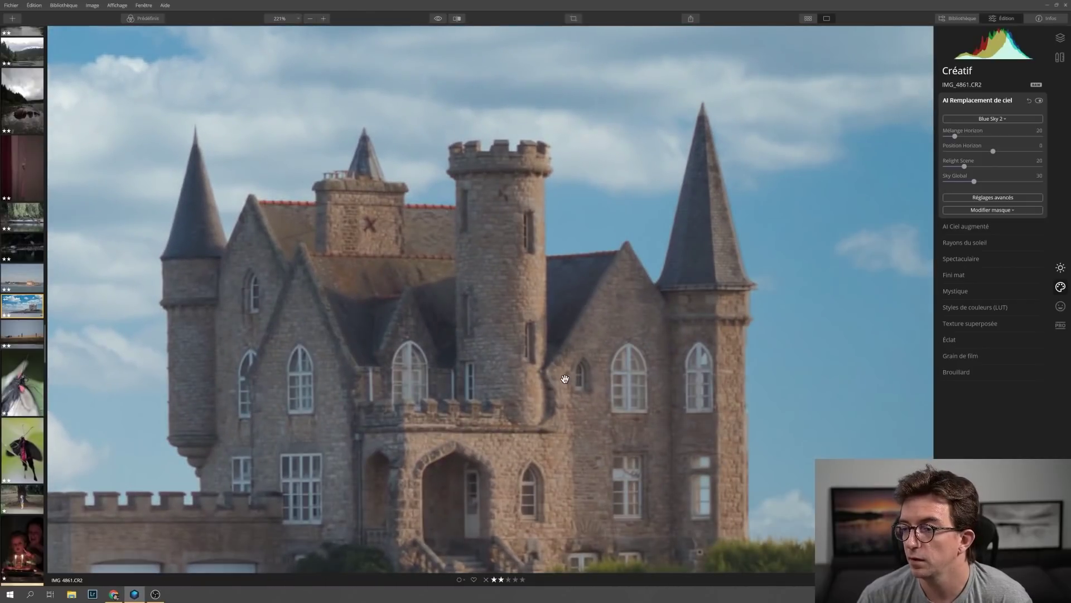
left_click_drag(301, 493, 635, 352)
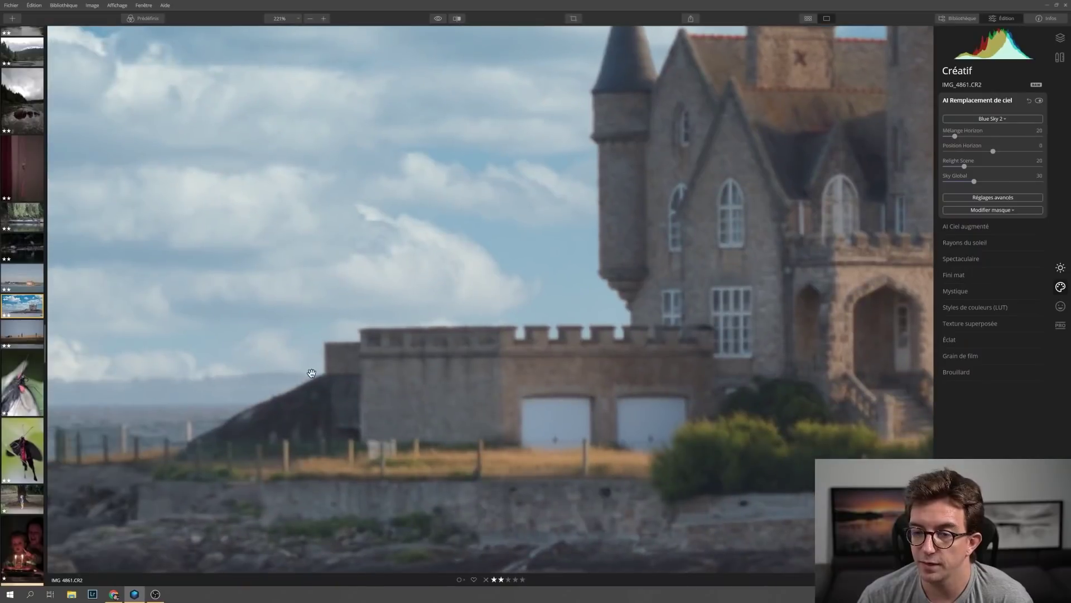
key("ctrl+0")
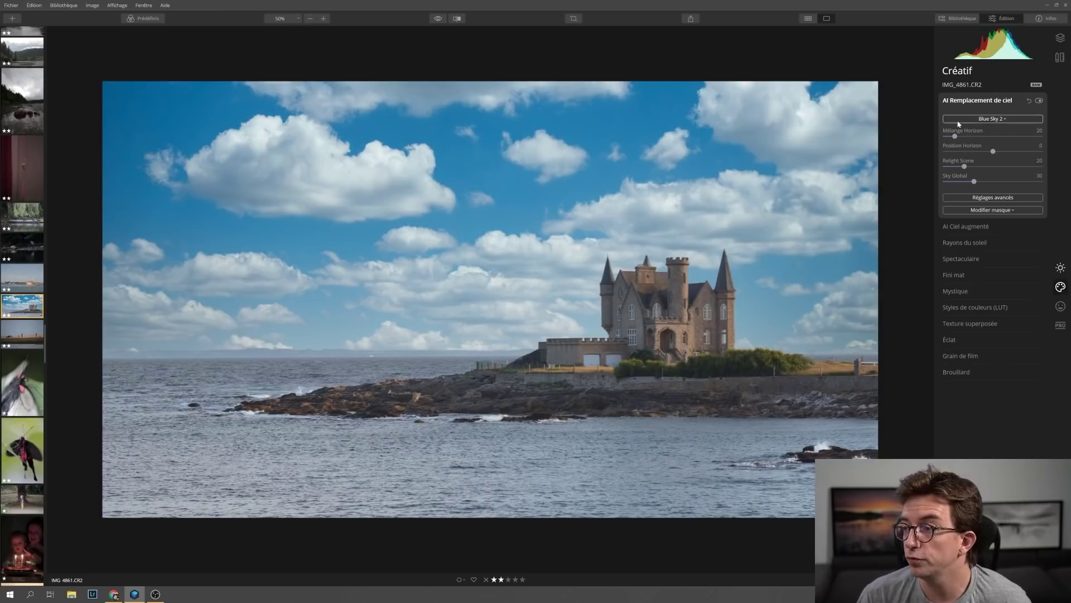
- Try the Sunset 2 sky on the castle photo, and change the replacement sky to Dramatic Sunset 2
left_click(993, 118)
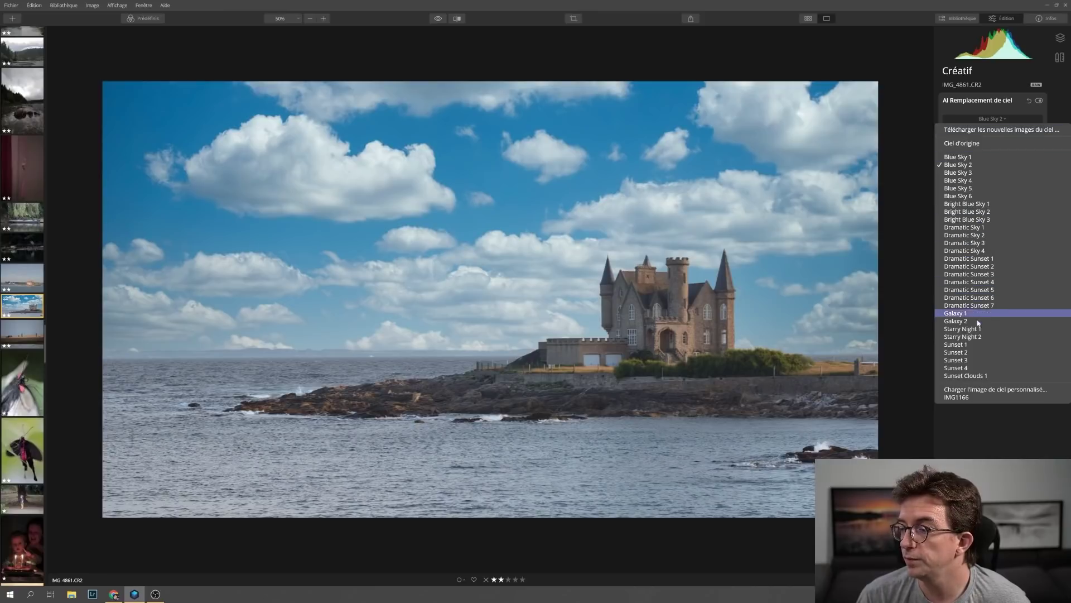
left_click(973, 352)
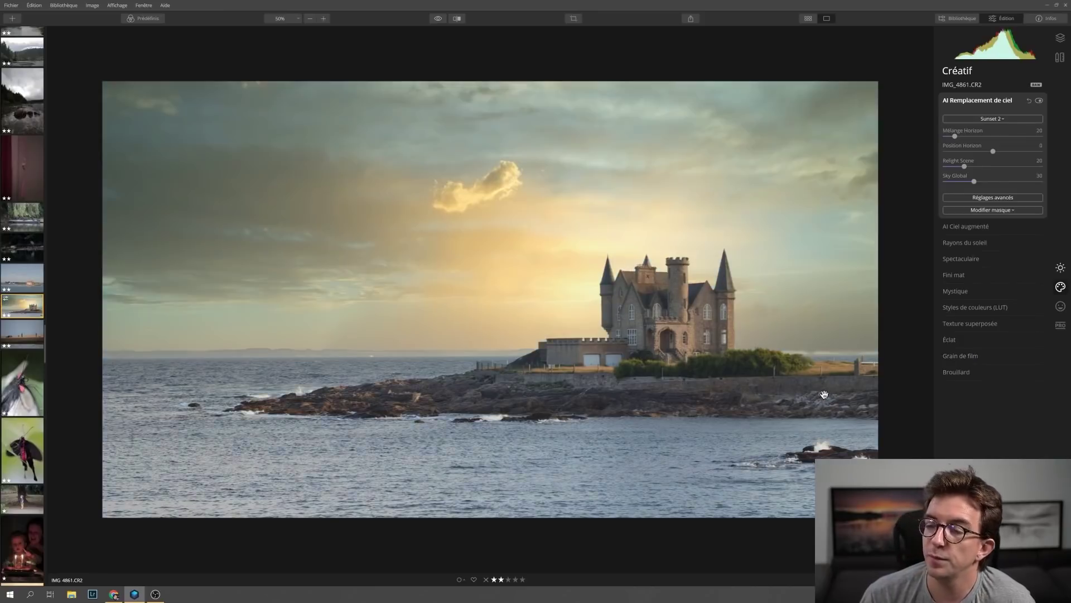
left_click(999, 120)
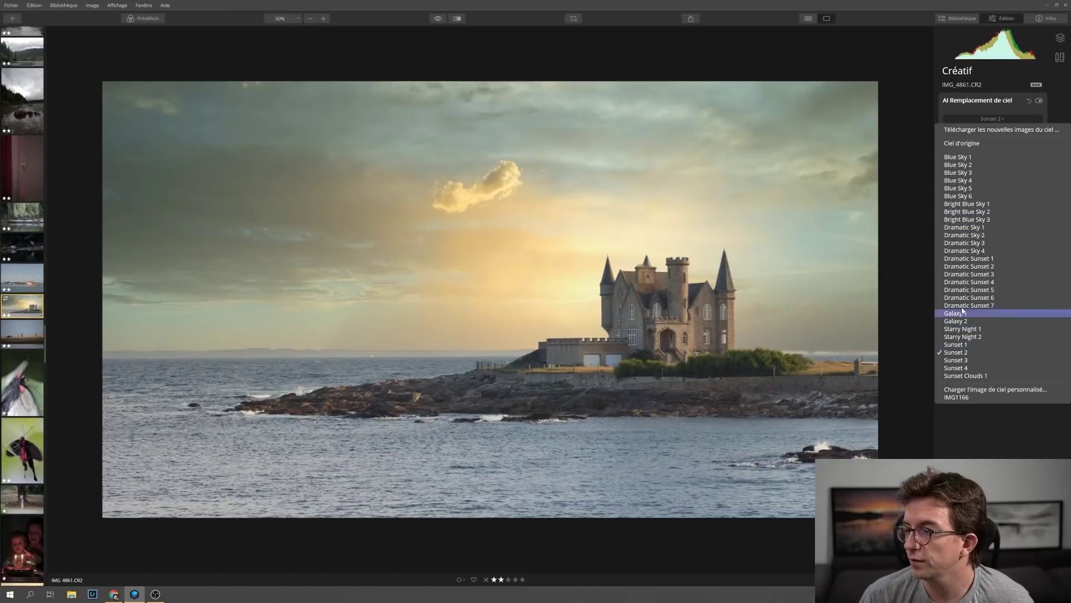
left_click(969, 267)
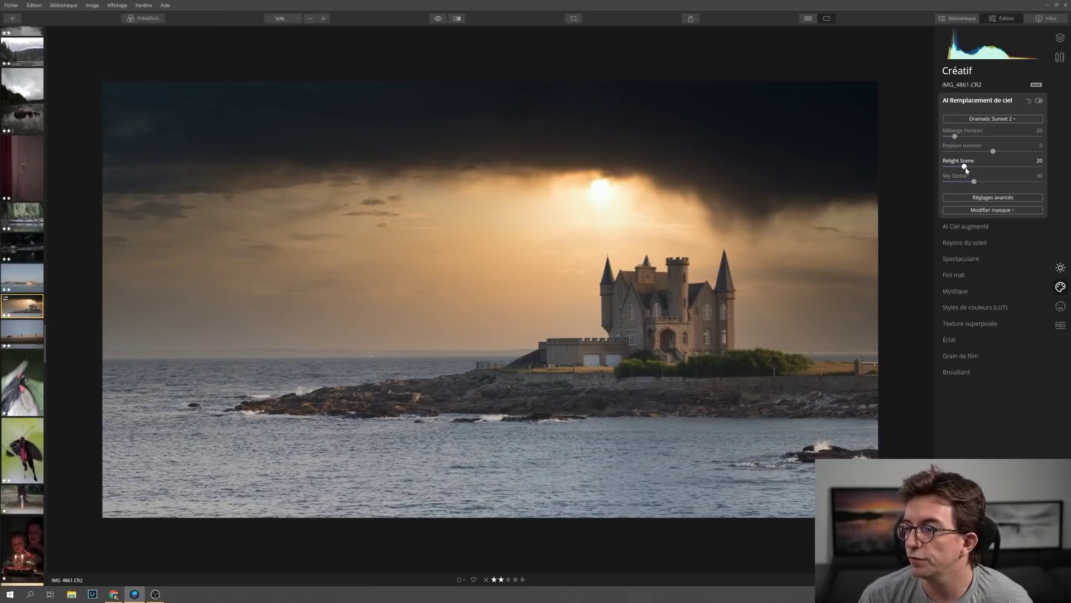
- Compare Relight Scene at 0, set it to 54, and adjust the sky's temperature and exposure in the advanced settings
mouse_move(964, 166)
left_mouse_down()
mouse_move(1012, 166)
mouse_move(945, 167)
left_mouse_up()
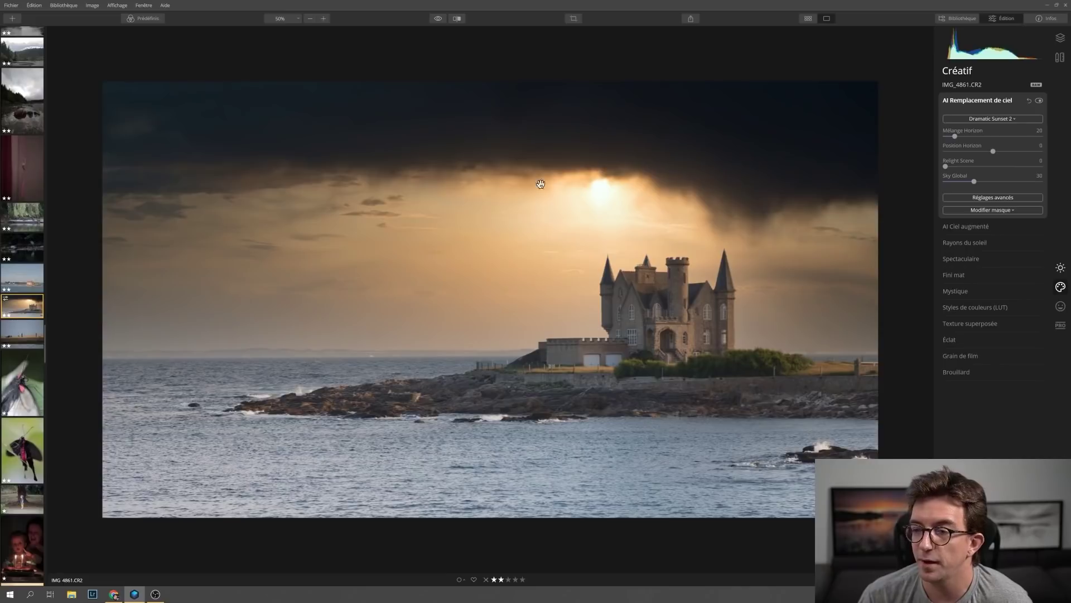
left_click_drag(947, 167, 1014, 167)
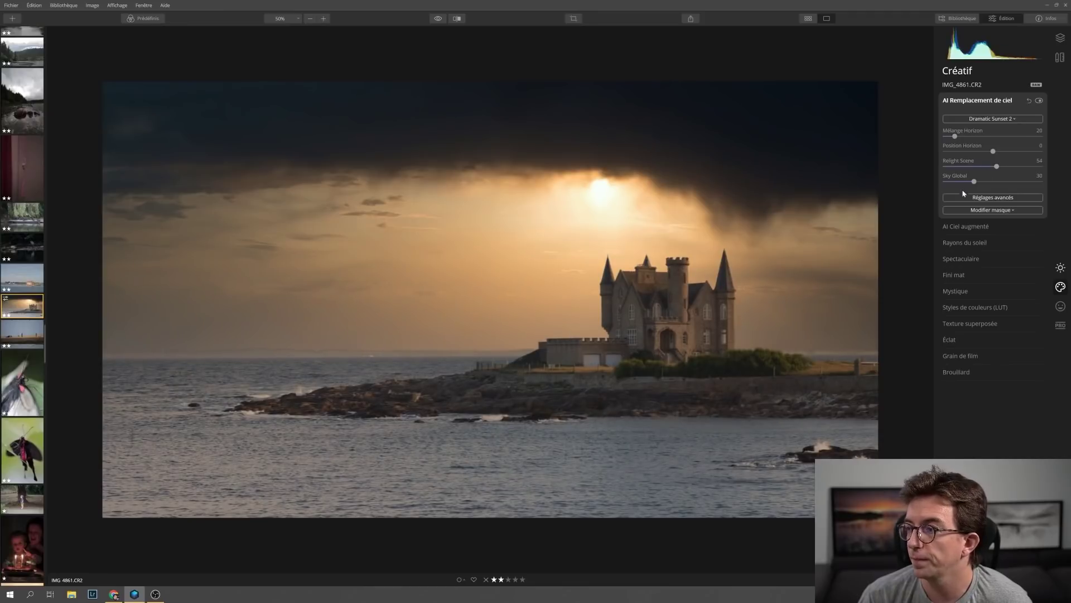
left_click(993, 198)
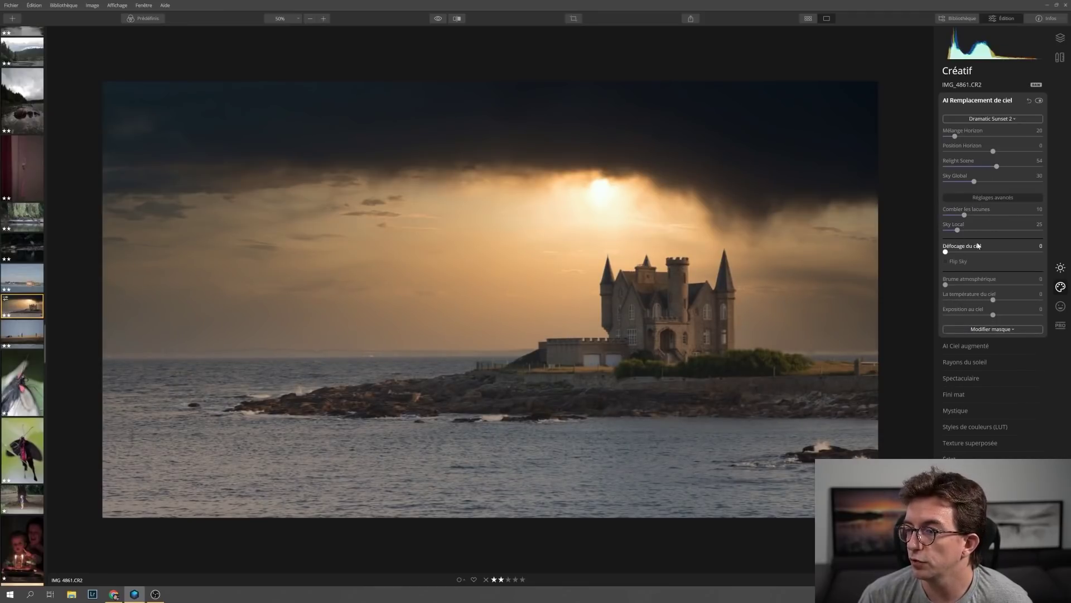
mouse_move(993, 300)
left_mouse_down()
mouse_move(1006, 300)
mouse_move(996, 315)
left_mouse_up()
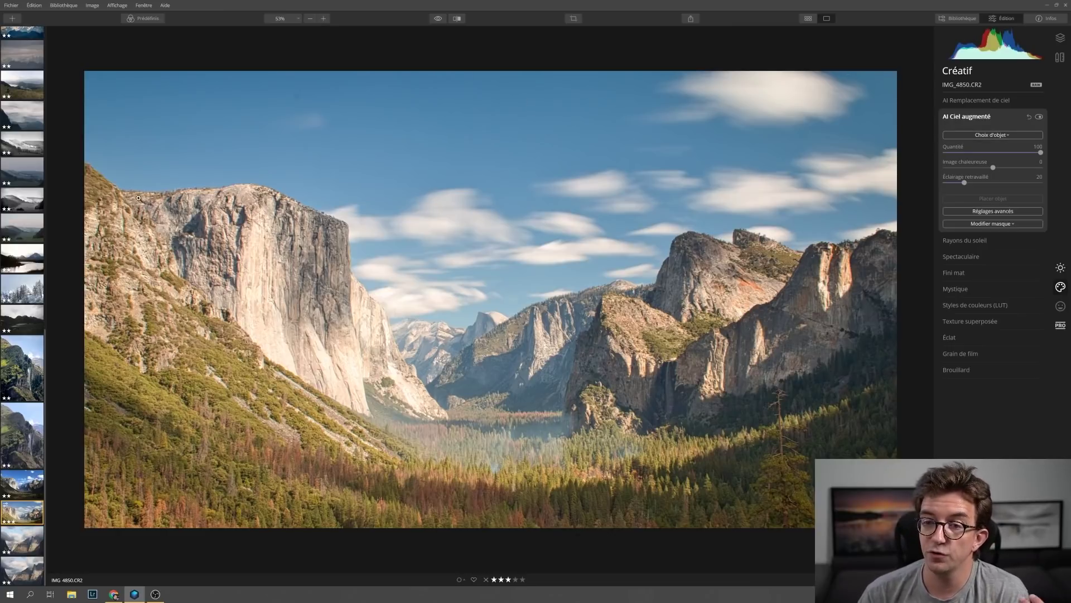
- Try the Eagle 1 object in the valley photo's sky with AI Ciel augmenté, and move it beside the El Capitan cliff's summit
left_click(992, 138)
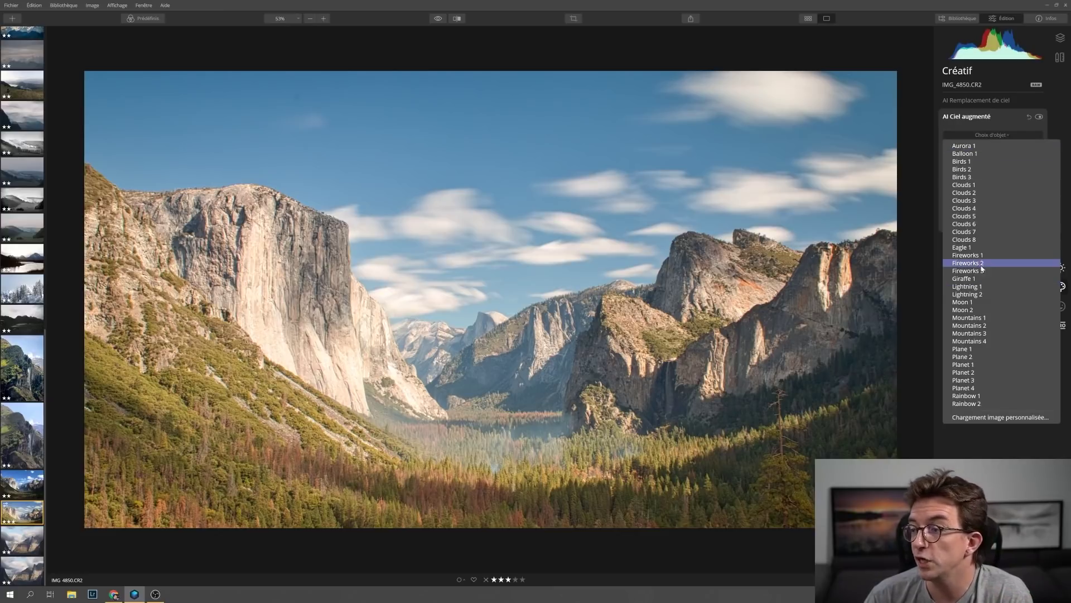
left_click(971, 247)
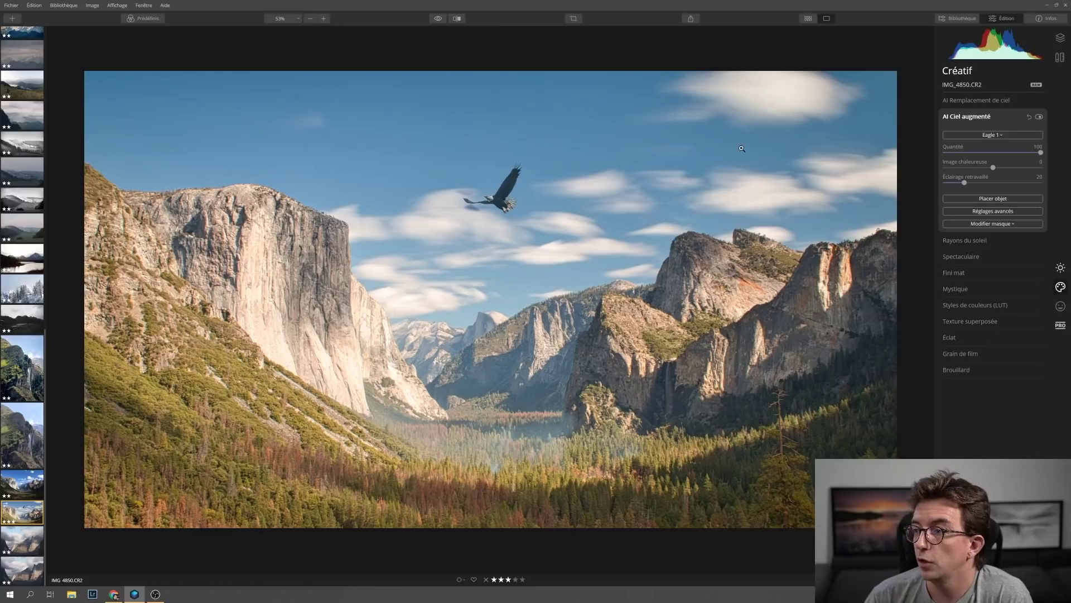
right_click(604, 192)
key("Escape")
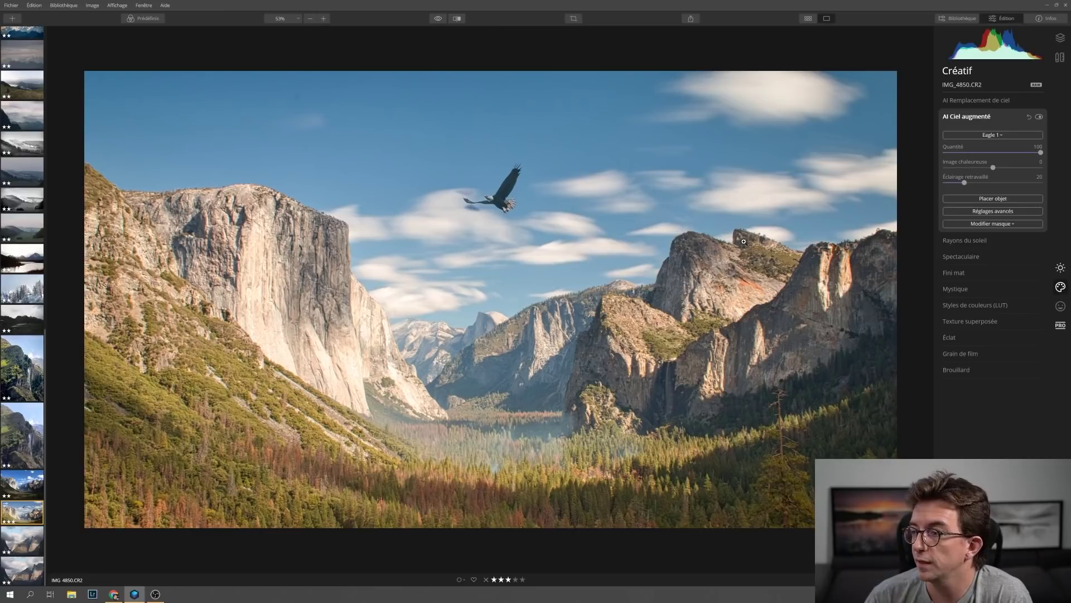
left_click(994, 198)
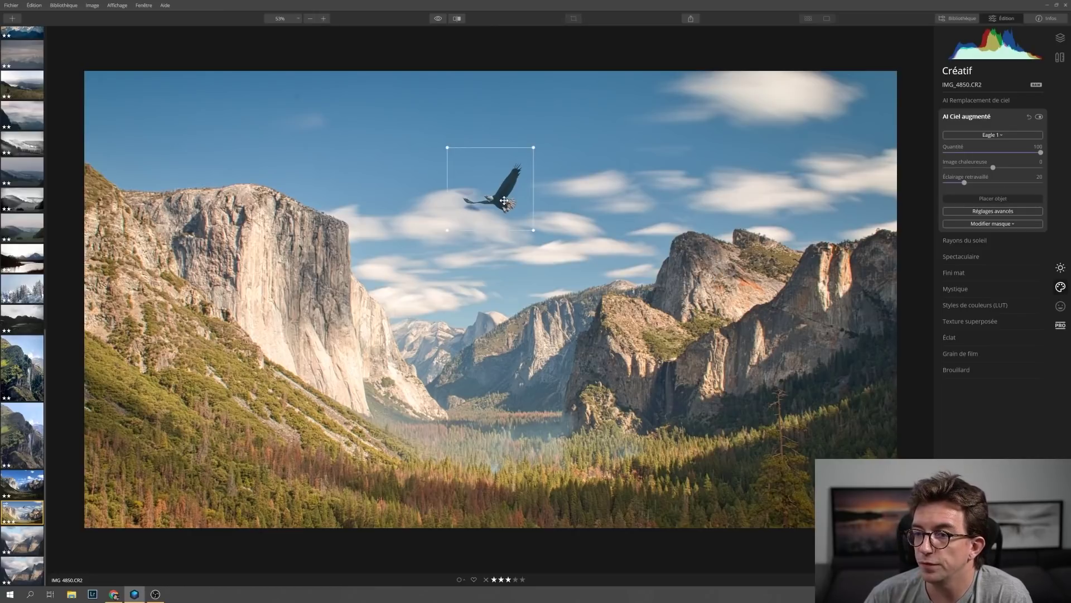
left_click_drag(504, 200, 346, 207)
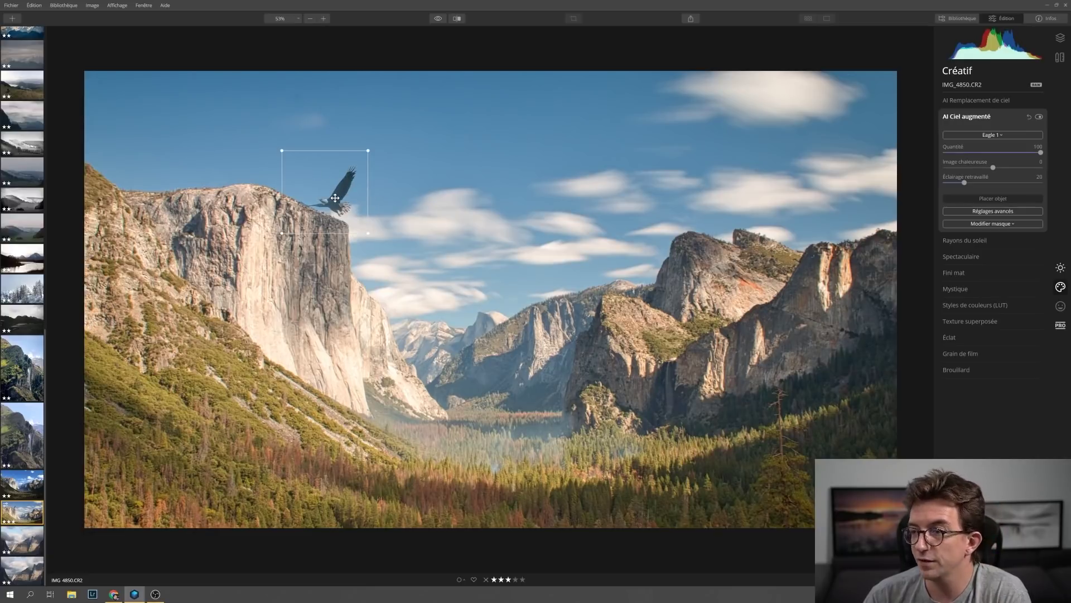
- Replace the eagle with the Giraffe 1 object and place it partly behind the edge of the El Capitan cliff
left_click(992, 134)
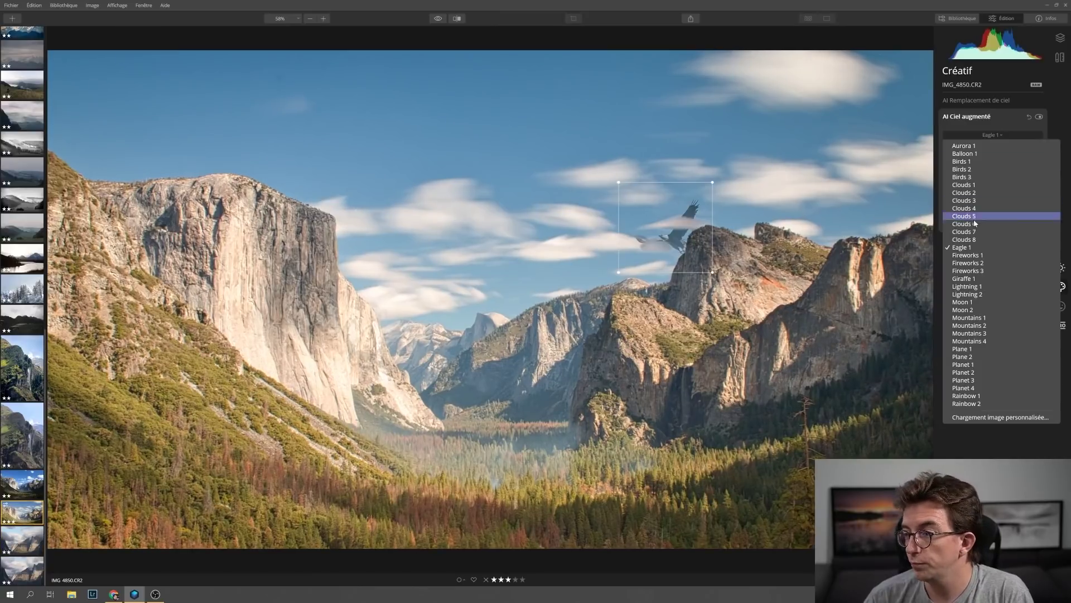
left_click(970, 279)
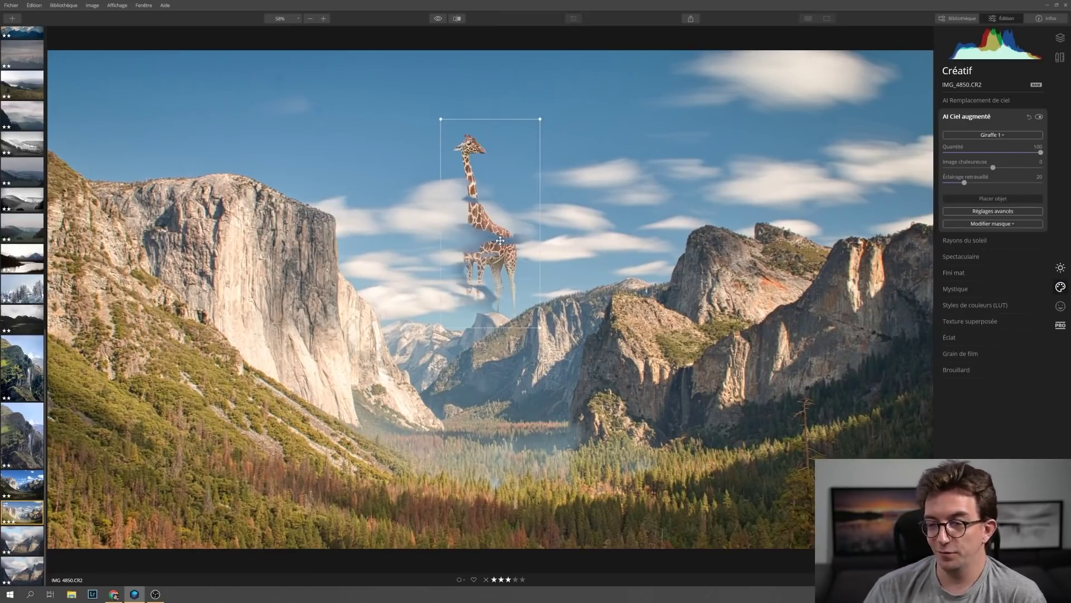
left_click_drag(500, 241, 404, 295)
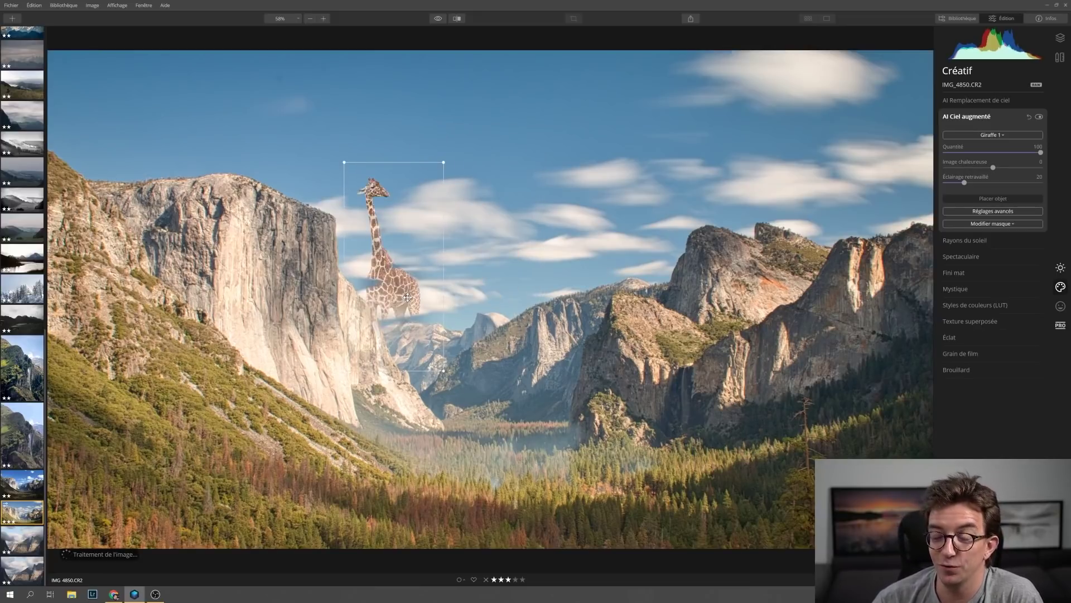
left_click_drag(341, 244, 326, 242)
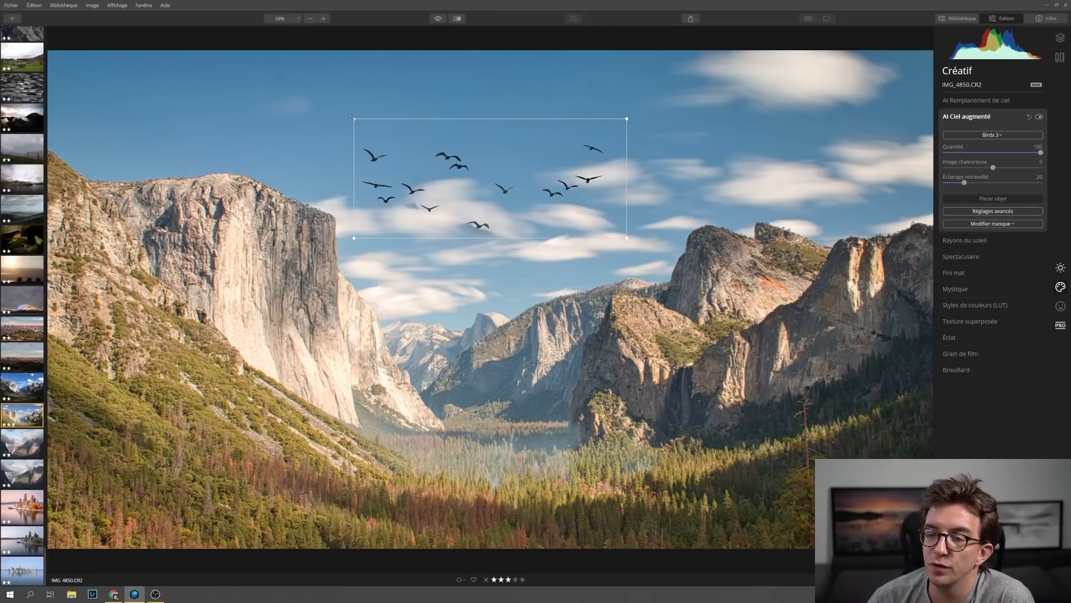
- Reposition the Birds 3 flock in the sky up to above the El Capitan cliff, and switch the object to Birds 2
left_click_drag(449, 161, 530, 220)
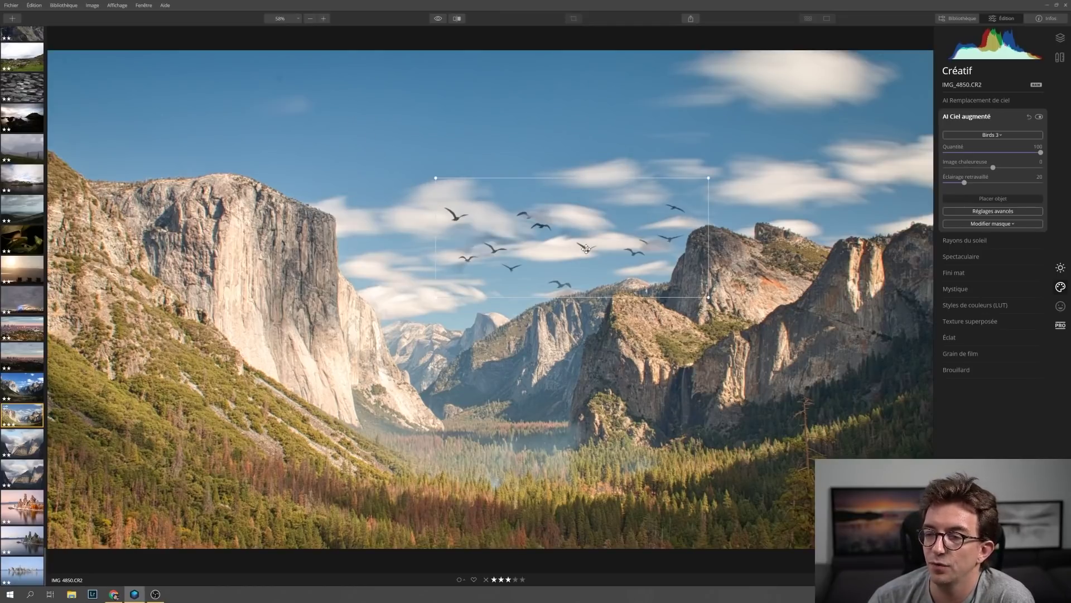
left_click_drag(584, 244, 579, 236)
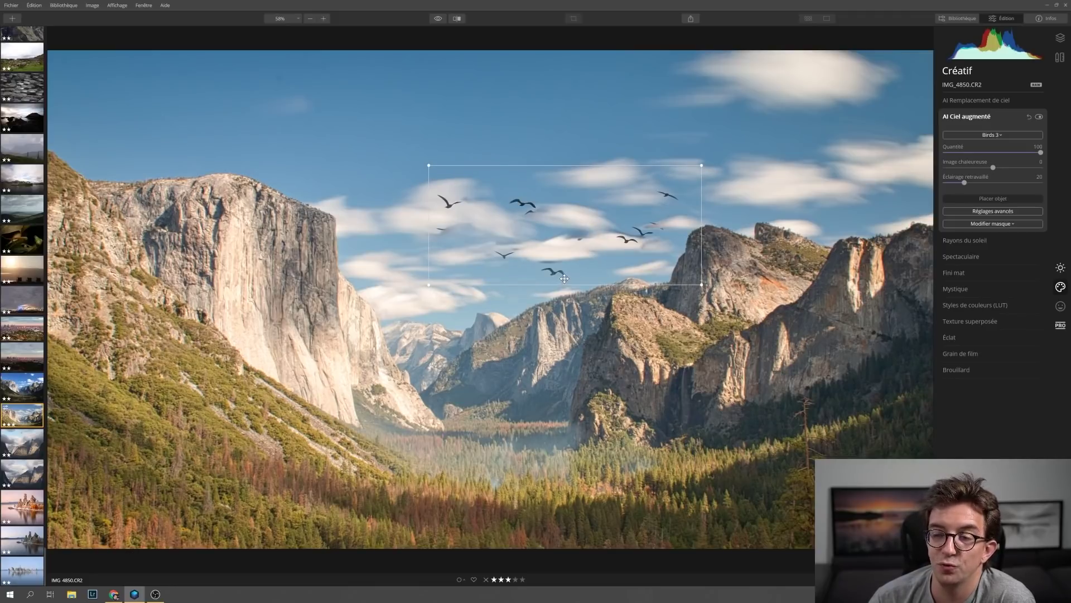
left_click_drag(520, 203, 369, 120)
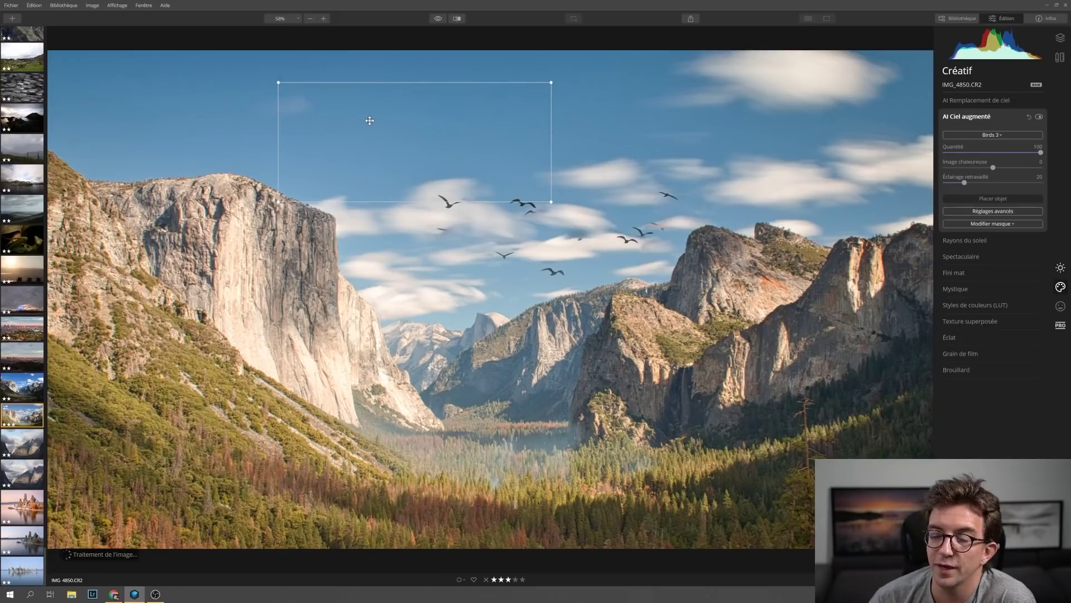
left_click(984, 135)
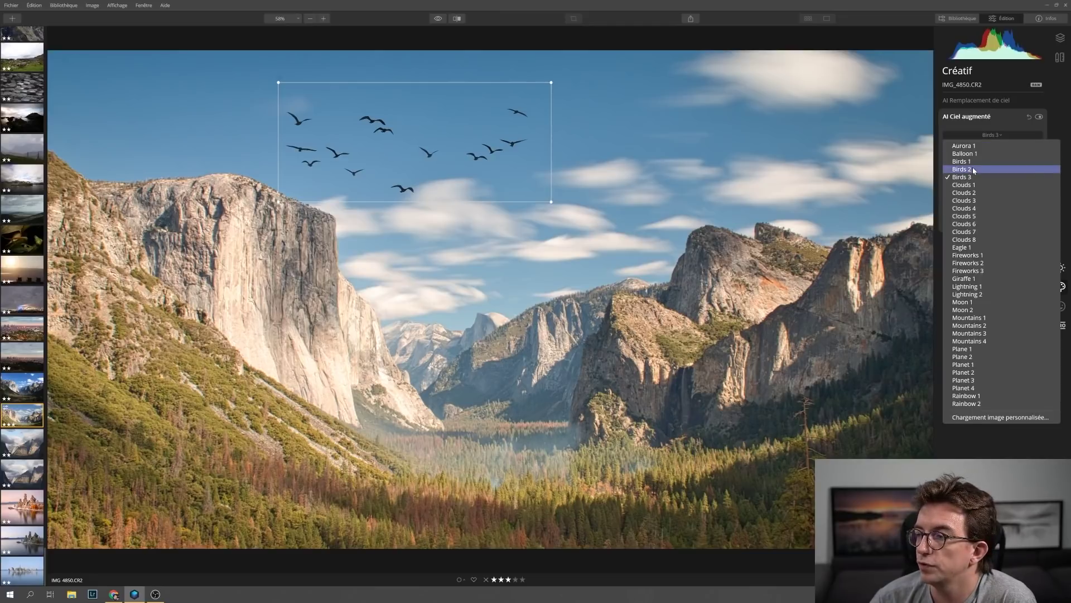
left_click(973, 167)
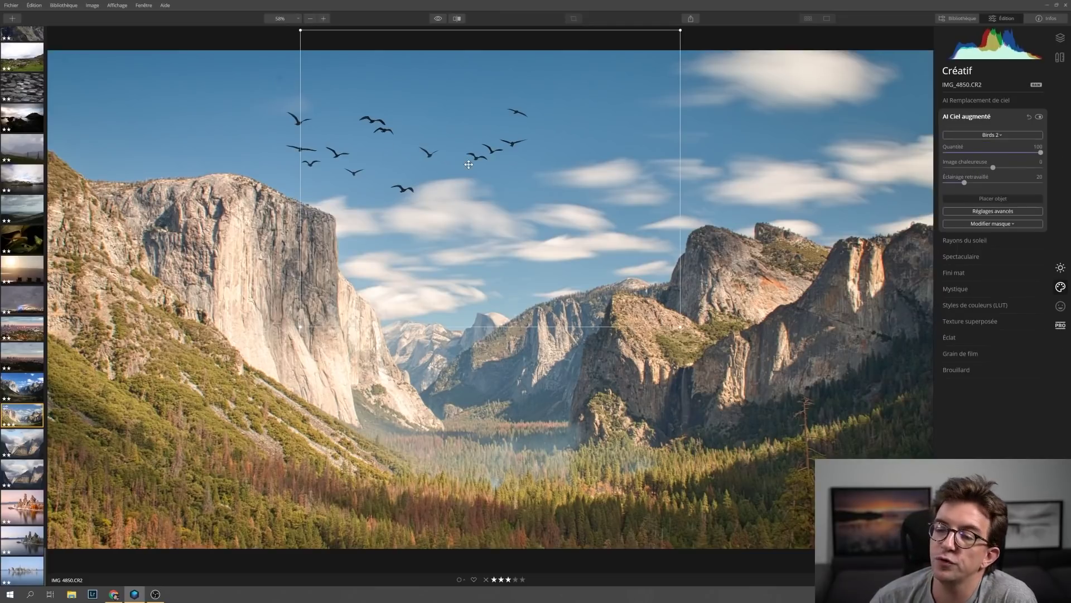
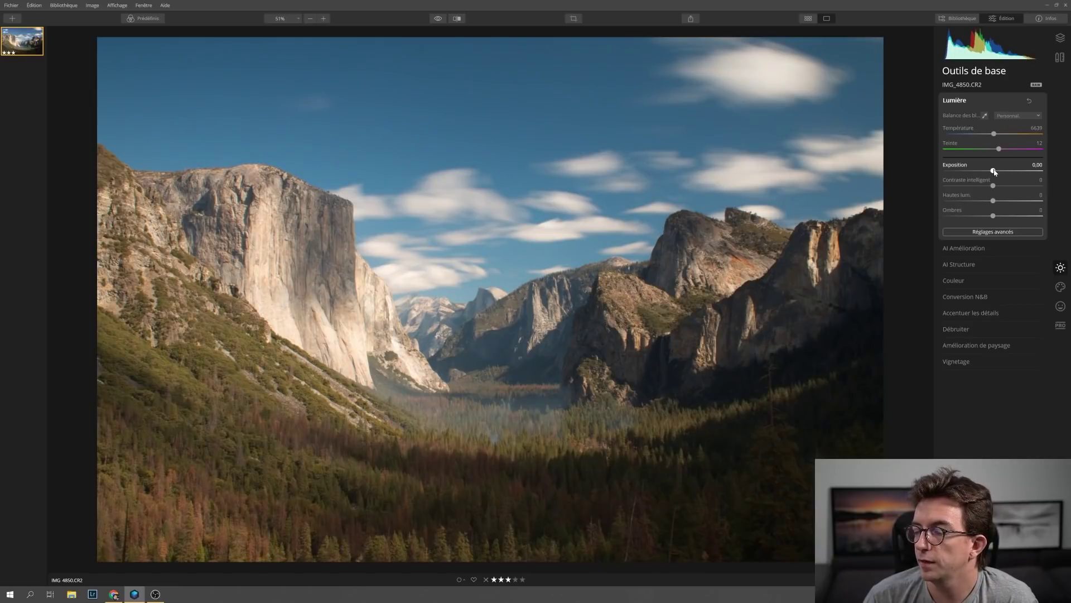
- Set the valley photo's Exposition to 0.99, Hautes lum. to -71 and Ombres to 19 in the Lumière tool
left_click_drag(996, 171, 1004, 173)
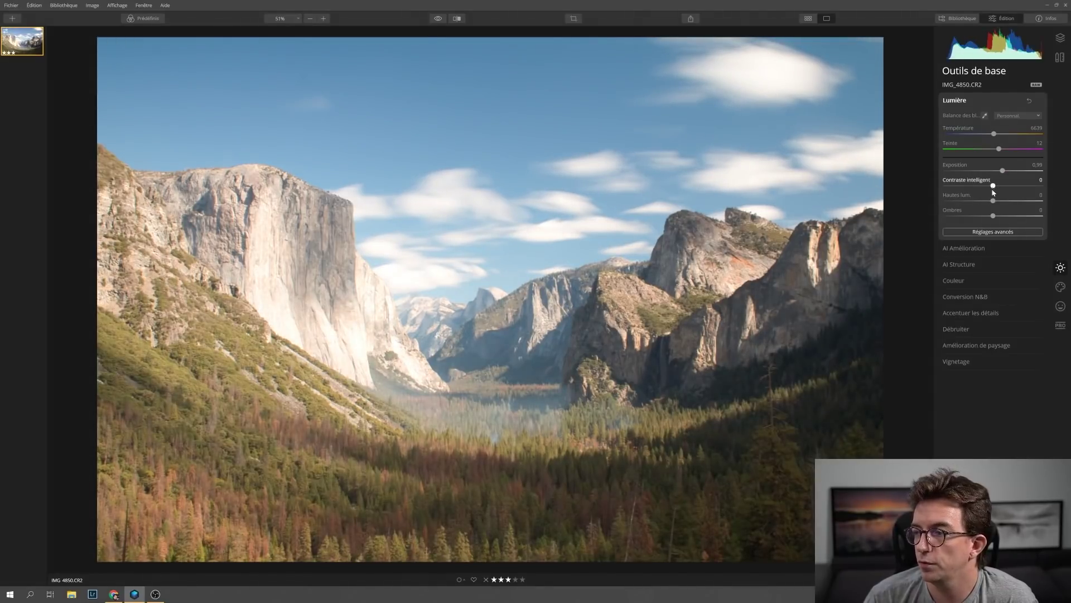
left_click_drag(977, 204, 960, 207)
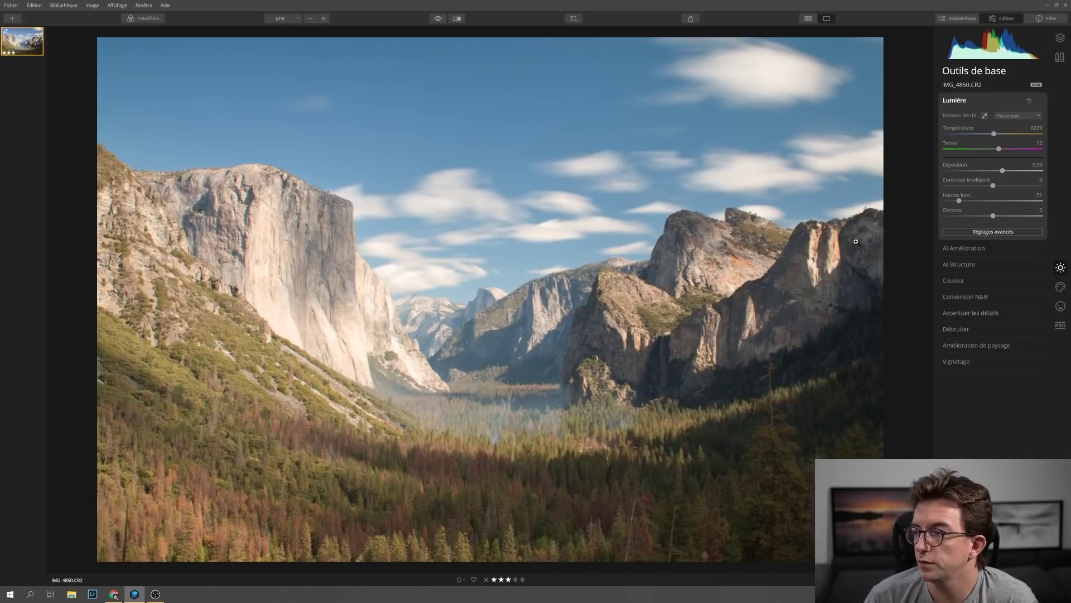
left_click_drag(993, 216, 1002, 218)
- Set Blancs to -9 and Noirs to -20 in the advanced Lumière settings
left_click(992, 231)
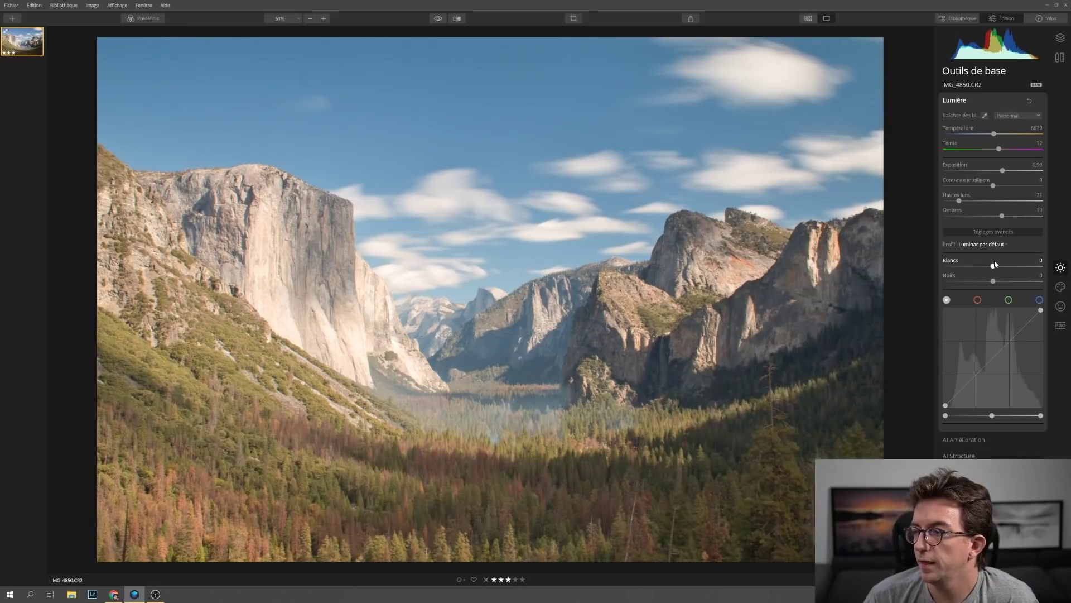
mouse_move(993, 268)
left_mouse_down()
mouse_move(1006, 268)
mouse_move(990, 268)
left_mouse_up()
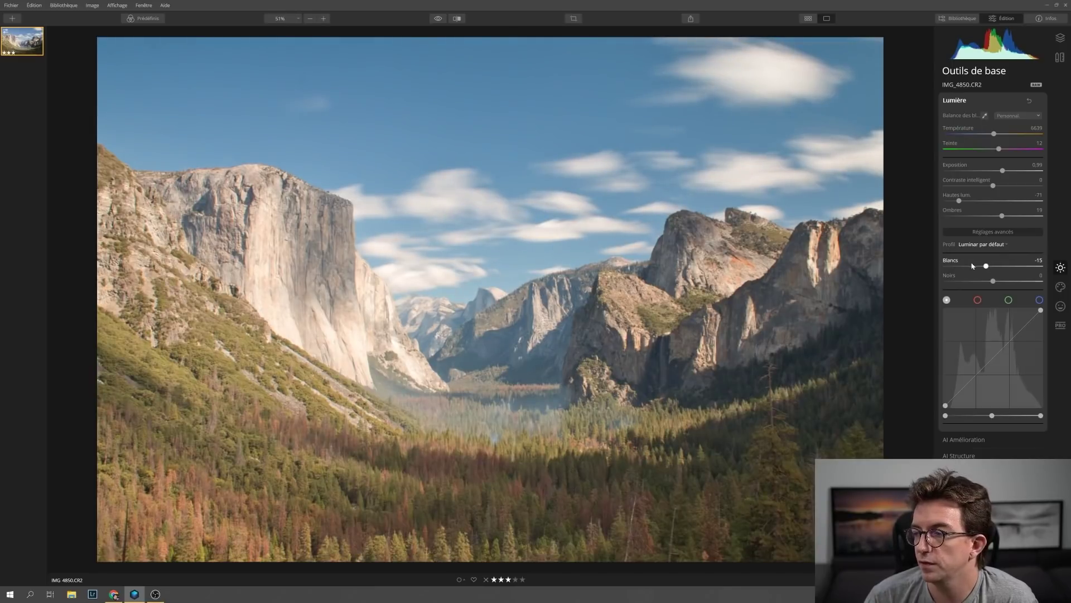
double_click(986, 266)
left_click(993, 267)
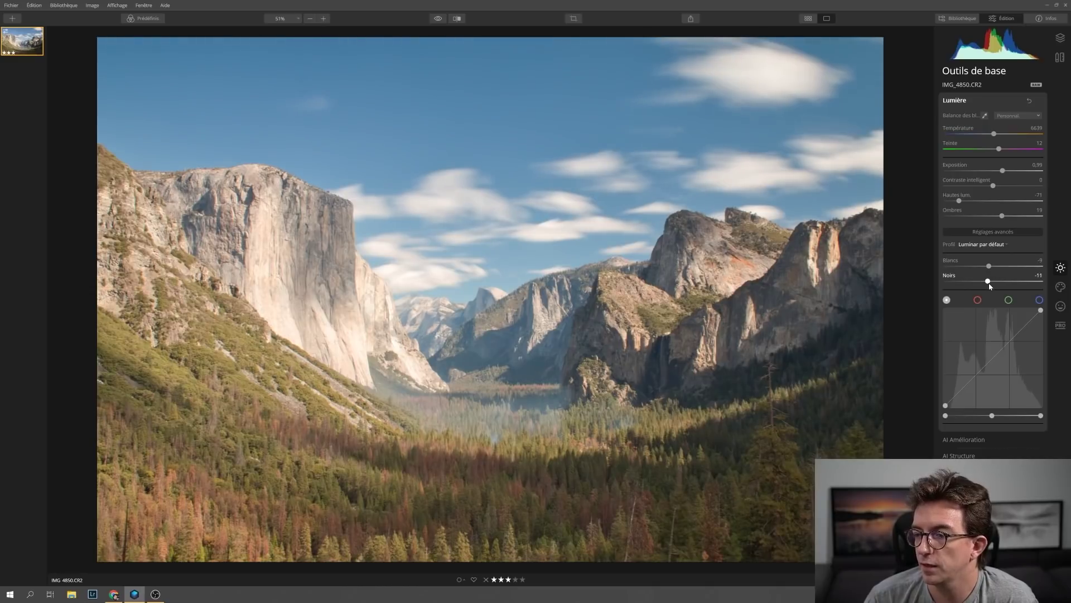
left_click_drag(990, 286, 984, 283)
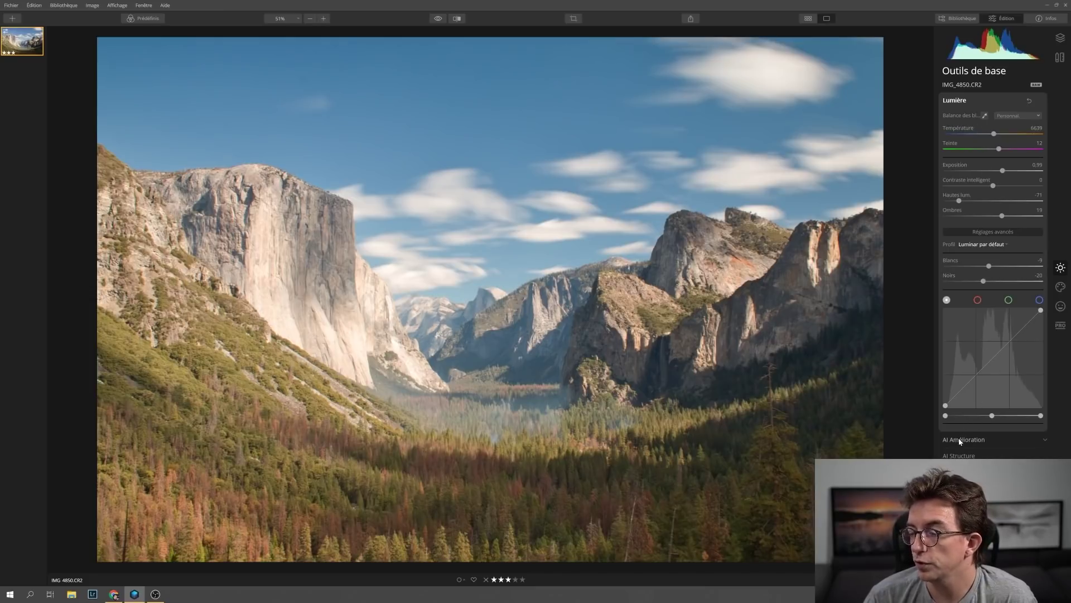
- Set the photo's overall Saturation to 16 and Vibrance to 6 in the Couleur tool
left_click(956, 472)
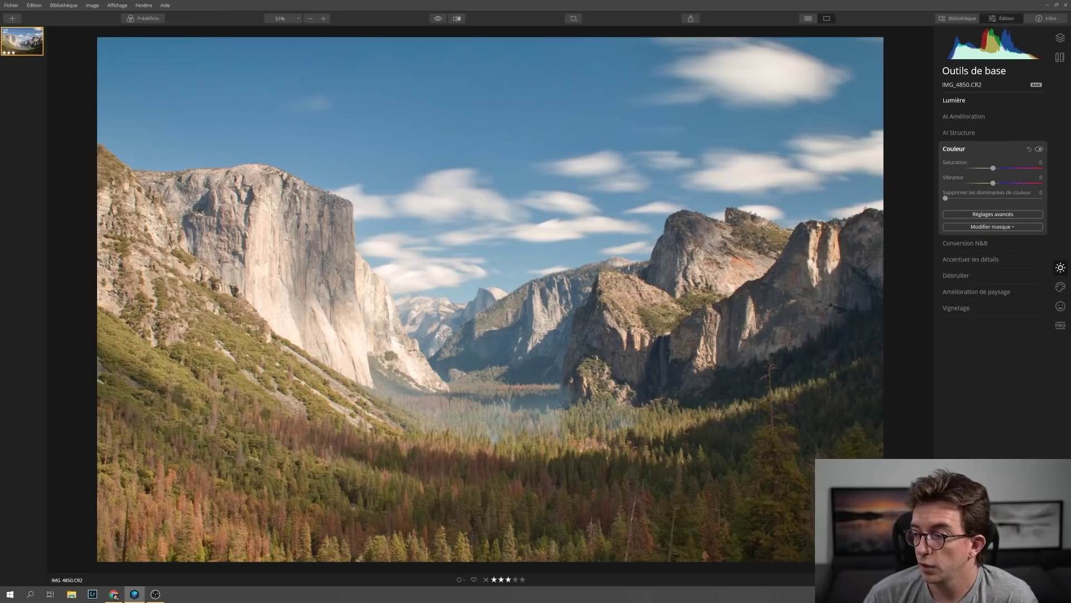
left_click(993, 167)
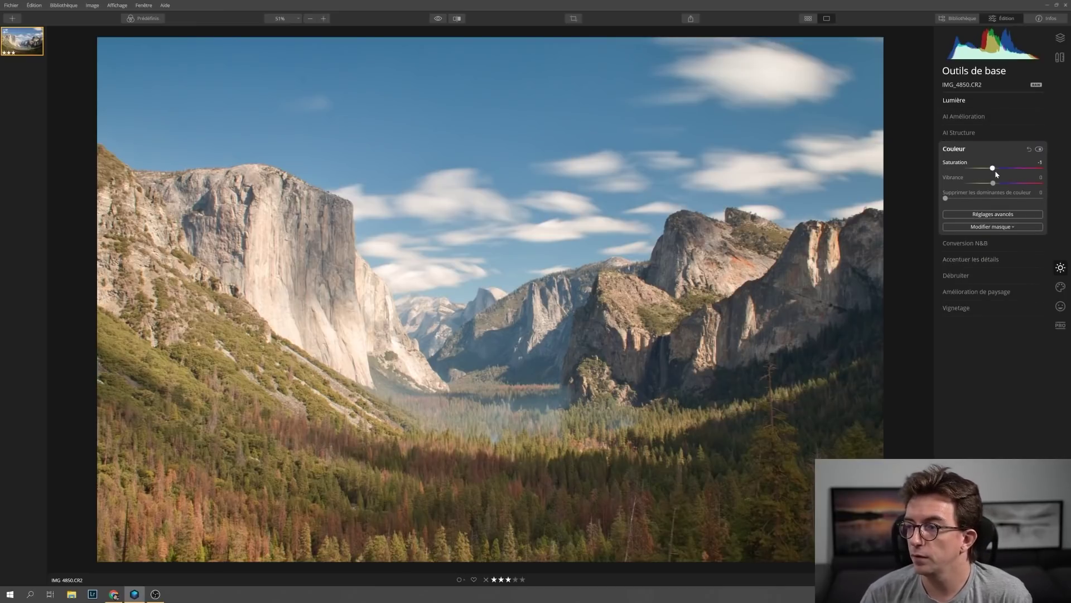
mouse_move(996, 171)
left_mouse_down()
mouse_move(1007, 183)
mouse_move(996, 183)
mouse_move(1002, 168)
mouse_move(997, 187)
left_mouse_up()
double_click(1002, 167)
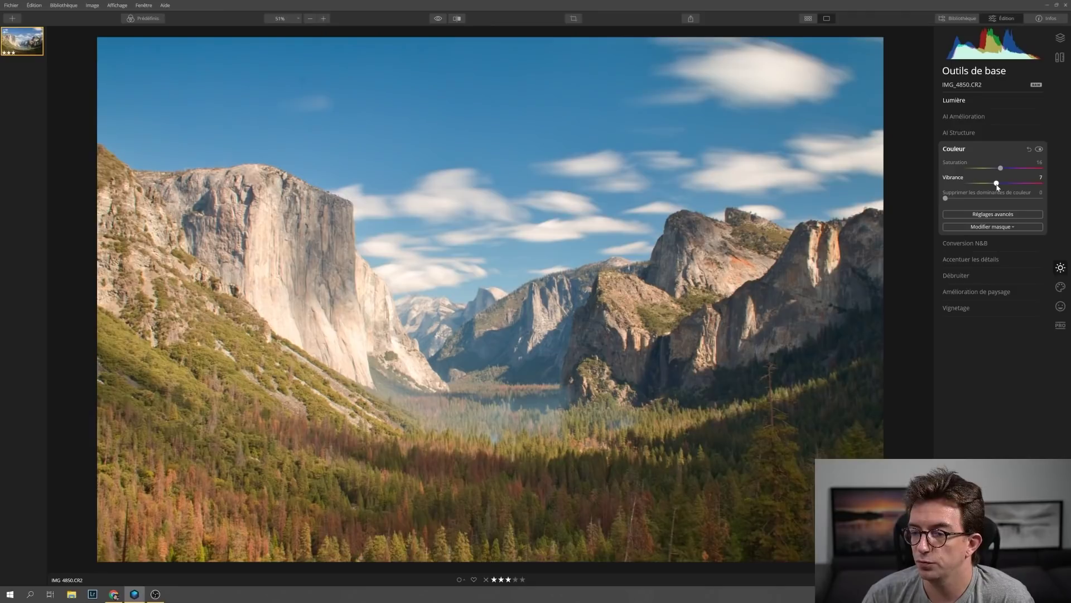
- Set the blue tones' Saturation to -20 and Luminance to 19 in the advanced Couleur settings
left_click(993, 214)
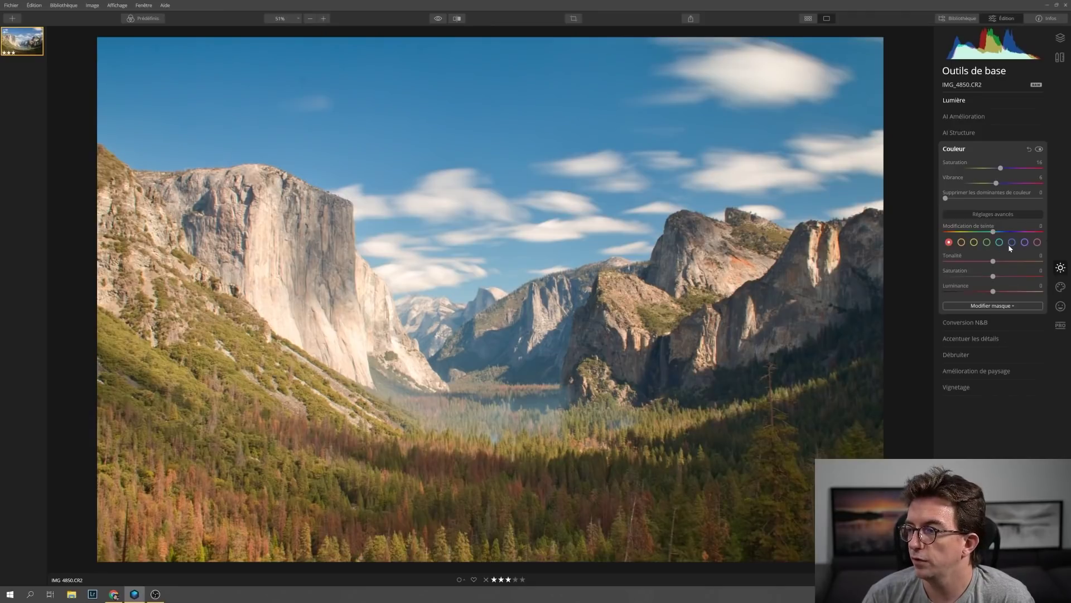
left_click(1012, 243)
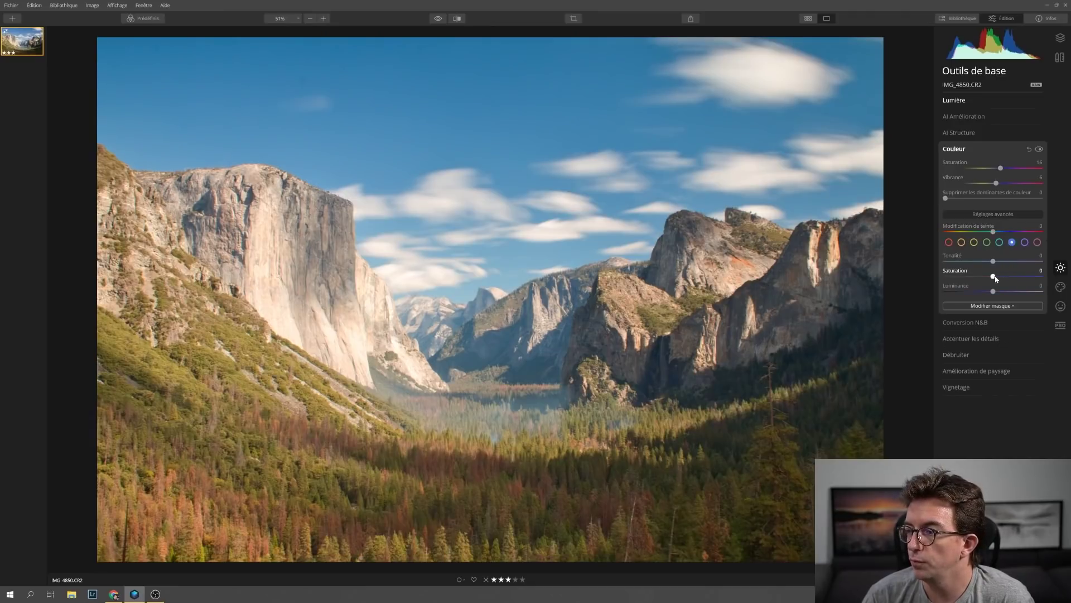
left_click_drag(992, 279, 982, 281)
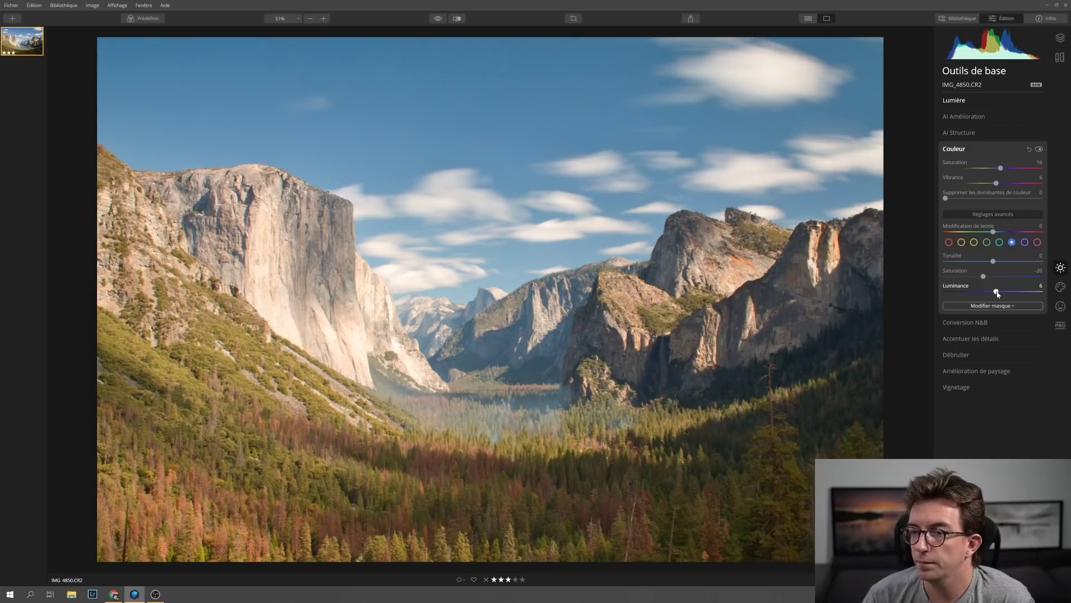
left_click_drag(1003, 294, 1009, 294)
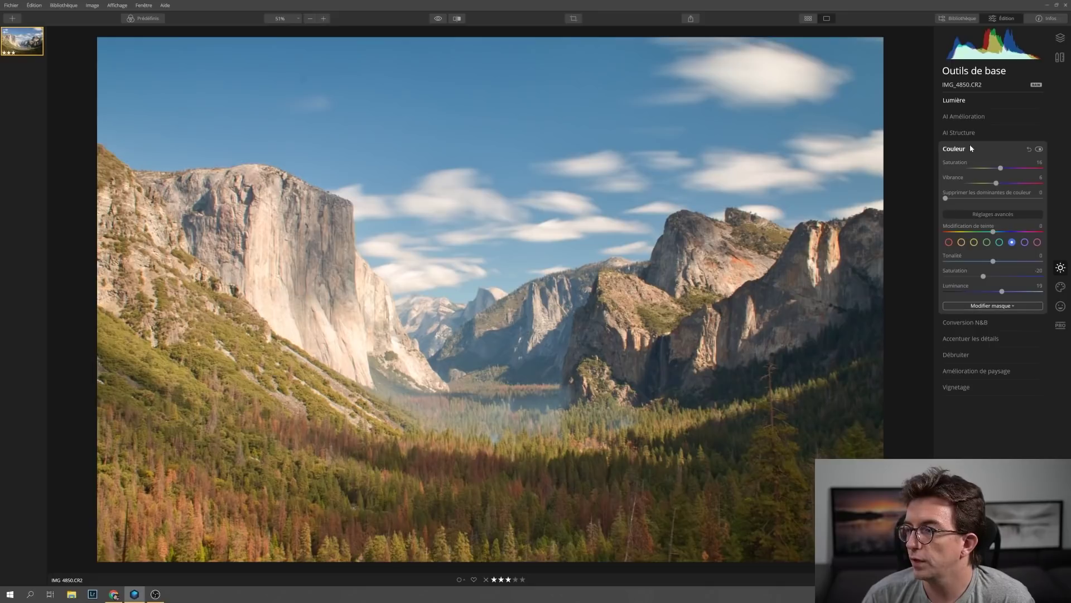
- Apply AI Structure to the valley photo with Quantité at 25 and Renforcer at 7
left_click(967, 122)
left_click(959, 175)
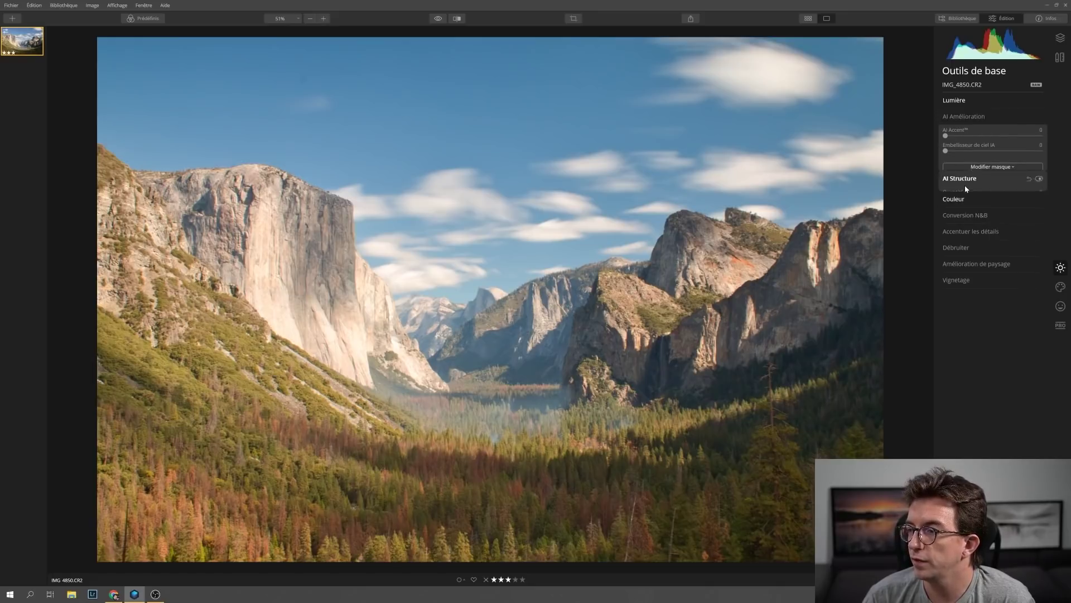
left_click(965, 118)
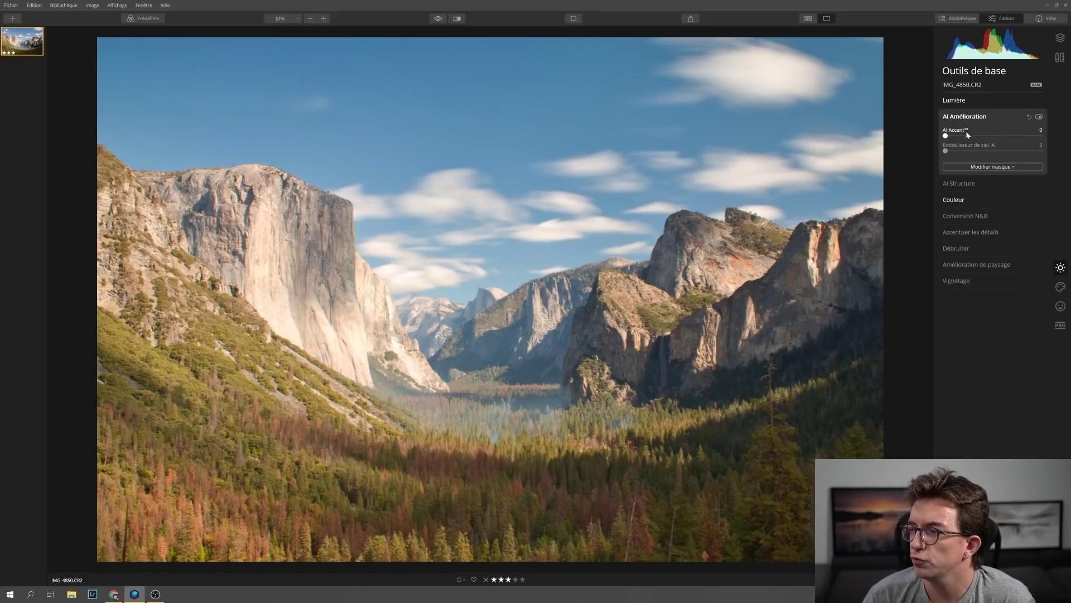
left_click(967, 182)
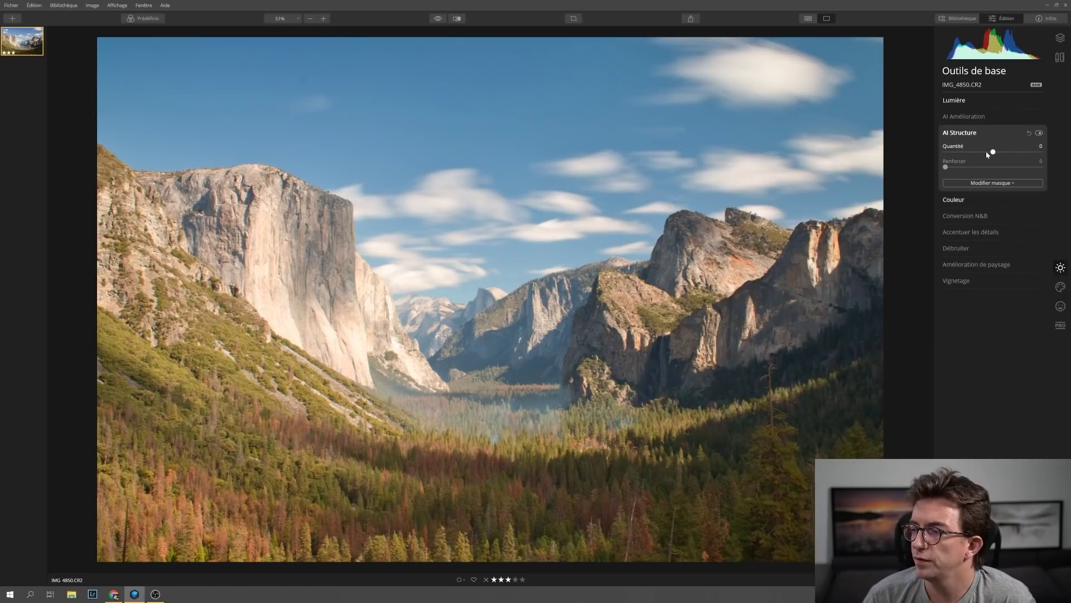
left_click_drag(1001, 154, 1011, 155)
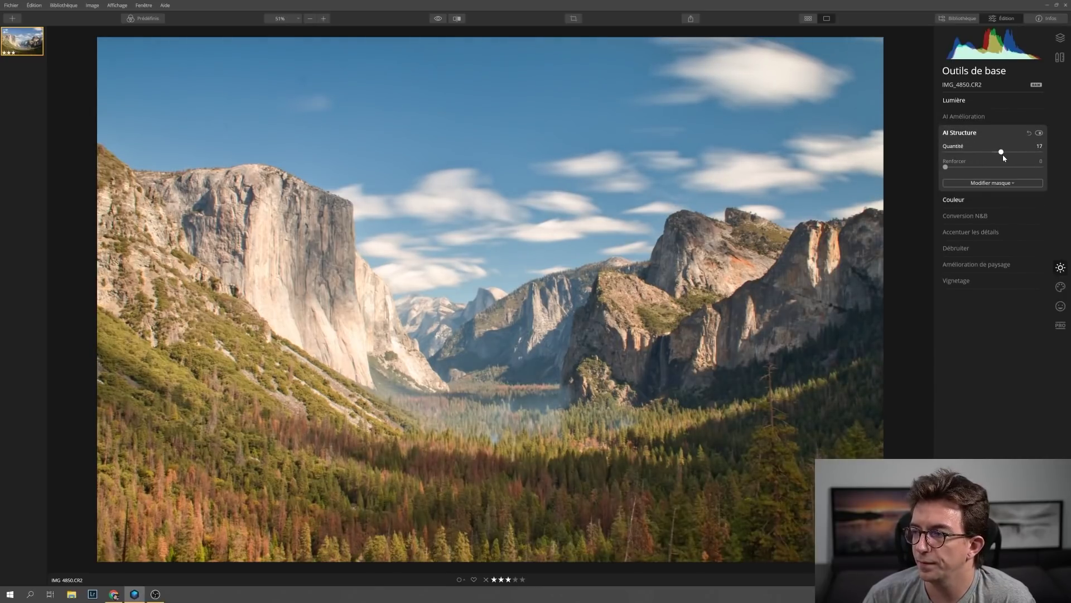
left_click_drag(1003, 154, 1005, 156)
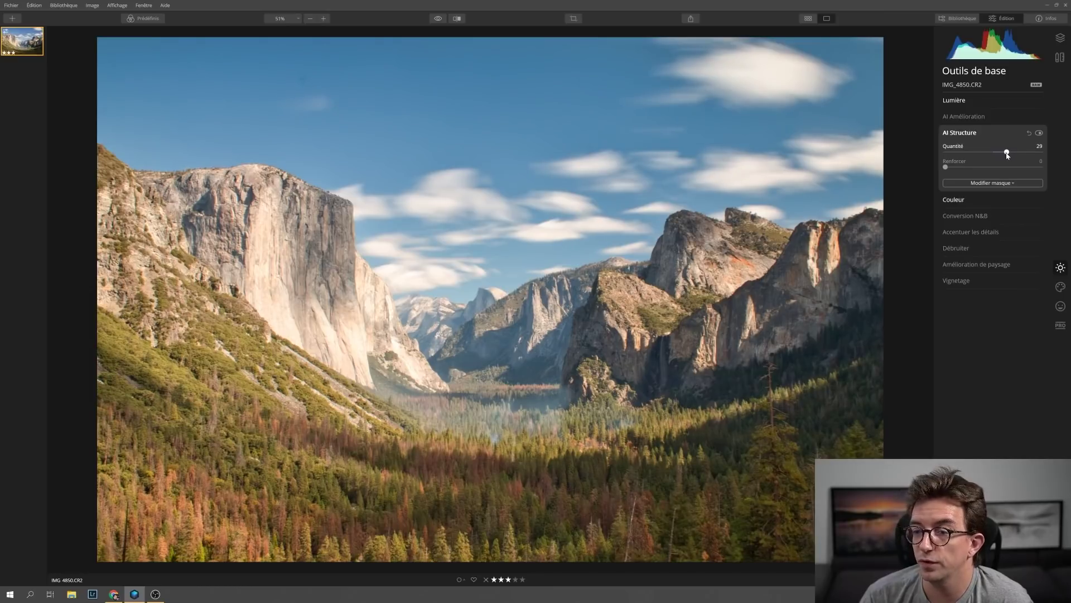
mouse_move(955, 168)
left_mouse_down()
mouse_move(979, 168)
mouse_move(953, 169)
left_mouse_up()
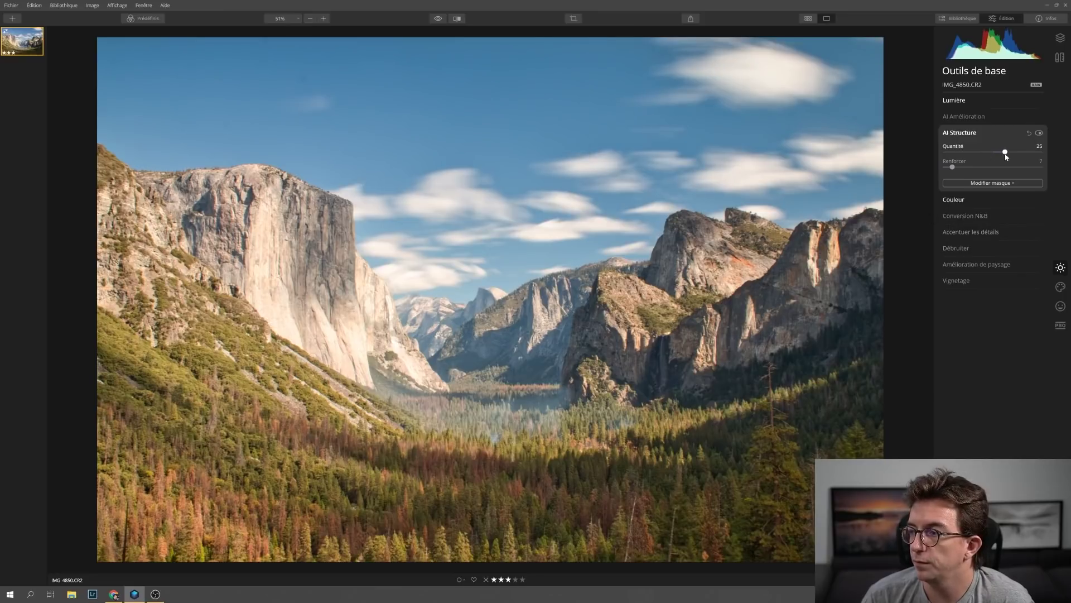
- Set Plus net to 15 and Détails fins to 29 in the Accentuer les détails tool
left_click(974, 235)
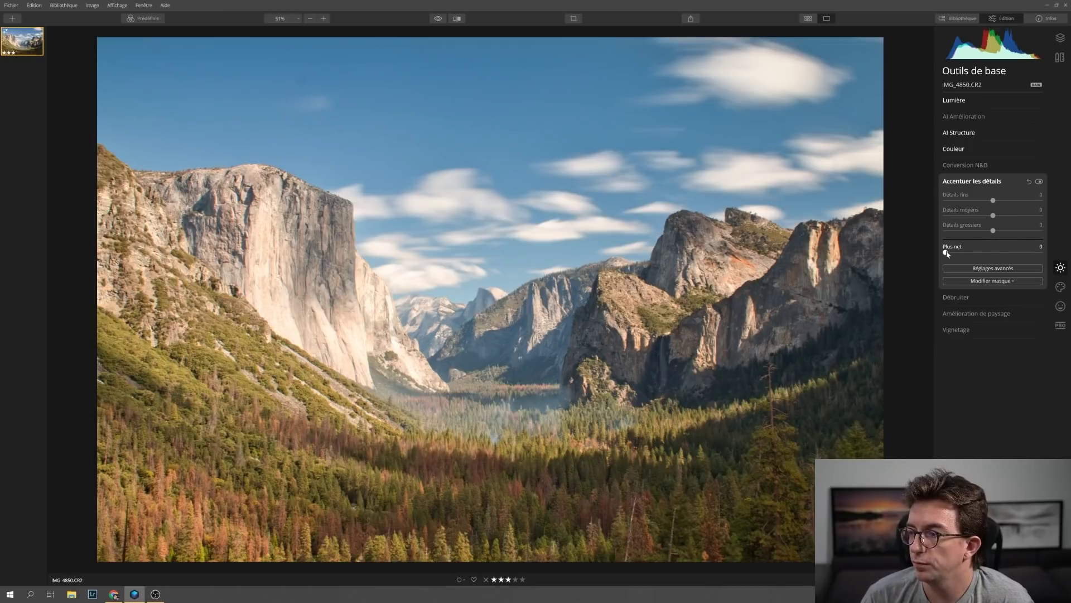
left_click_drag(946, 254, 962, 254)
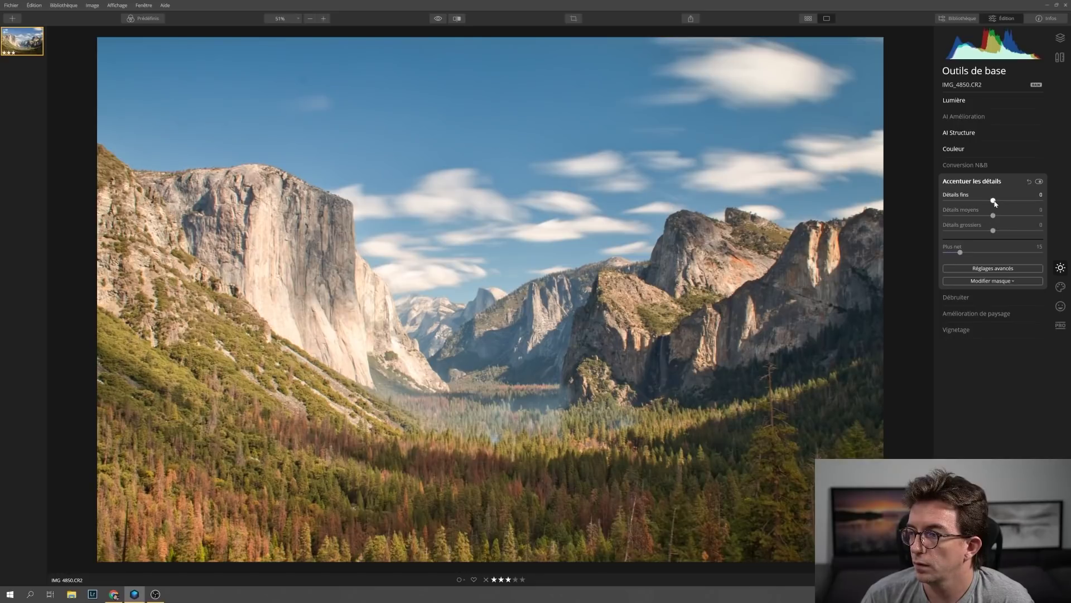
left_click_drag(997, 202, 997, 202)
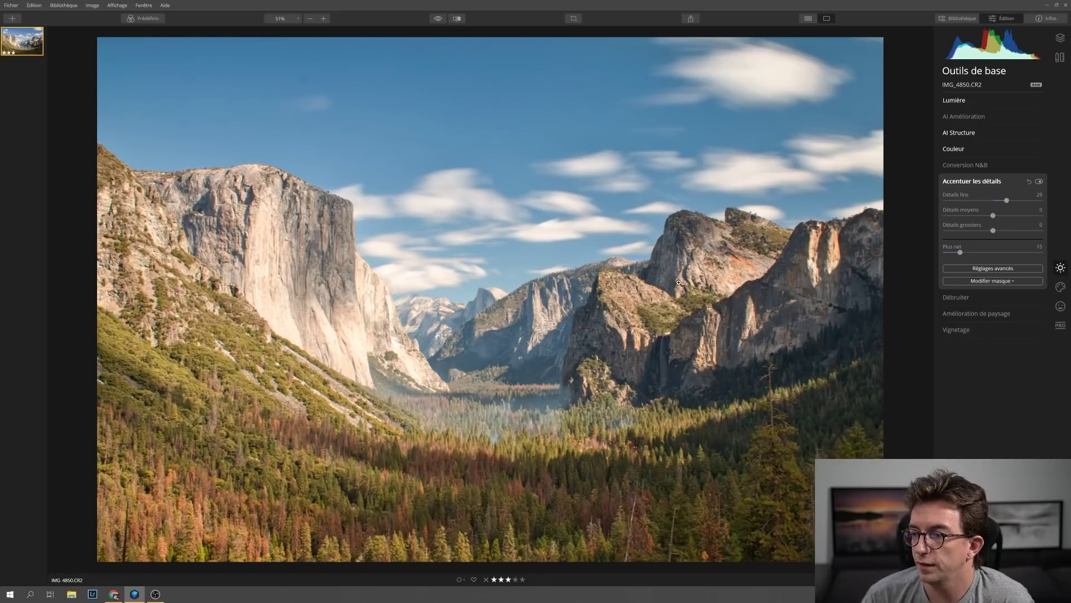
- Set Détails moyens to 12 and Détails fins to 24, judging the effect on the rock faces up close
scroll(678, 283, "up", 5)
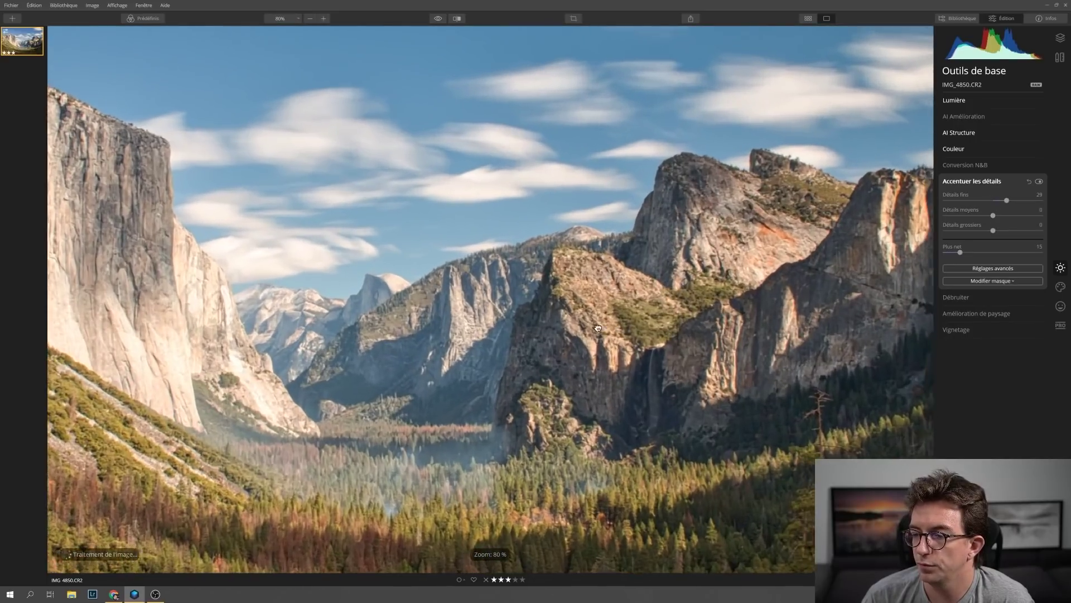
scroll(554, 334, "up", 1)
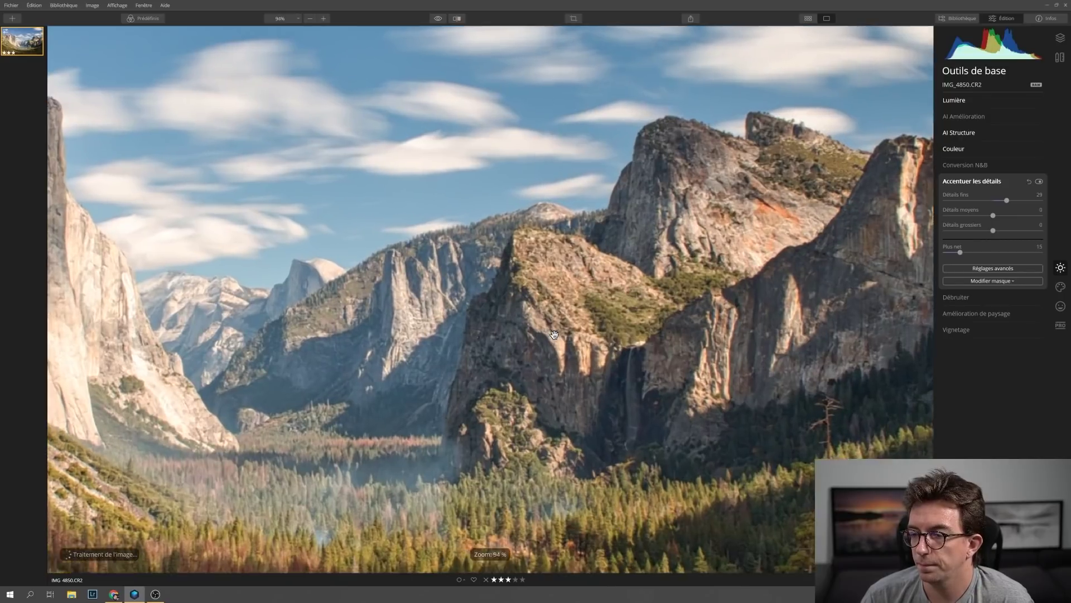
scroll(554, 334, "up", 1)
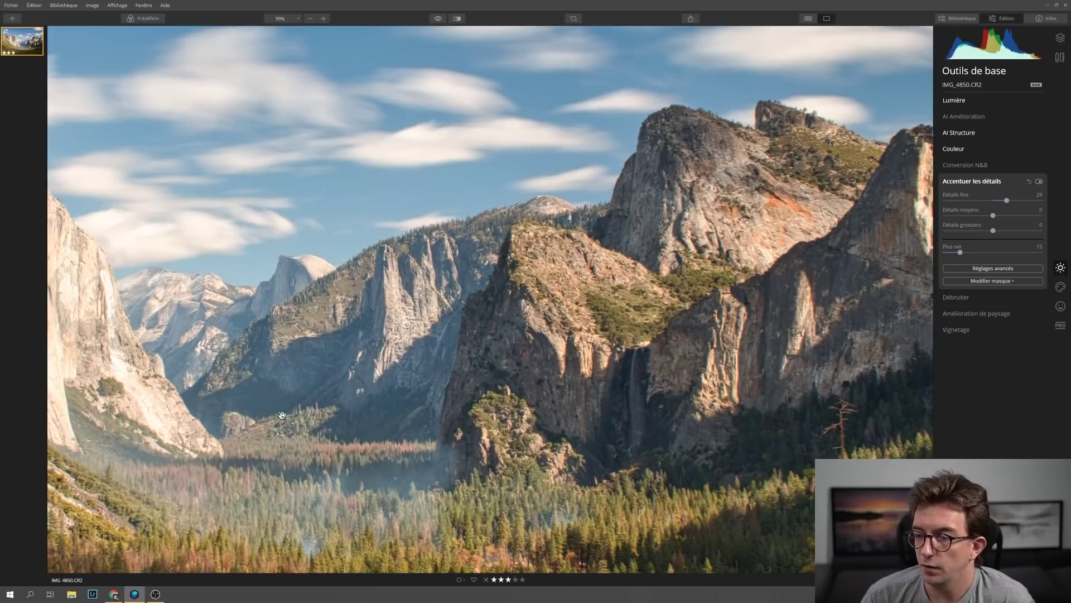
left_click_drag(993, 216, 1003, 218)
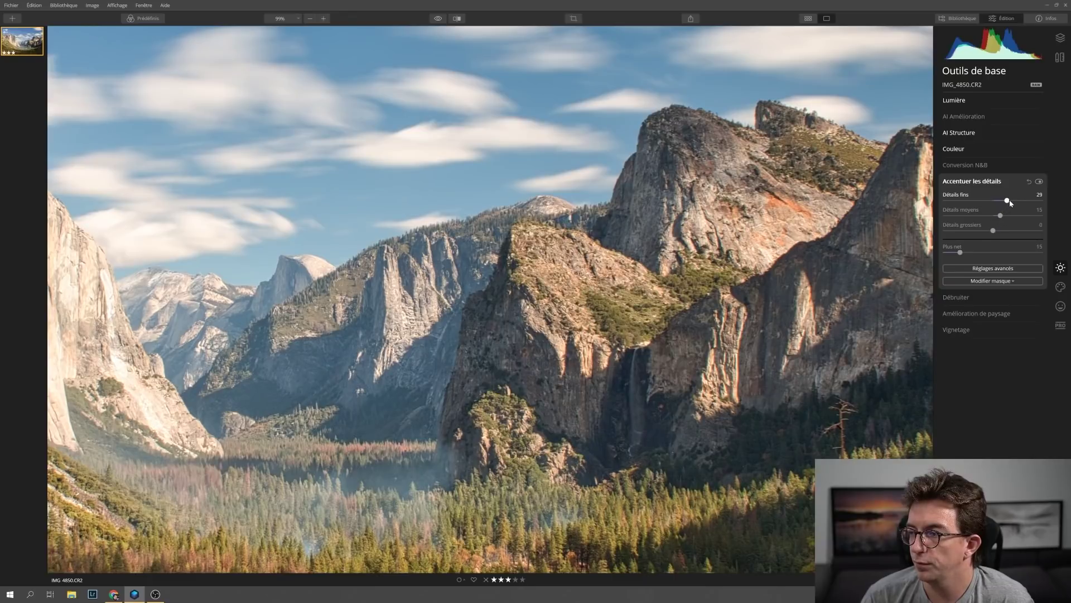
left_click_drag(1007, 201, 1009, 200)
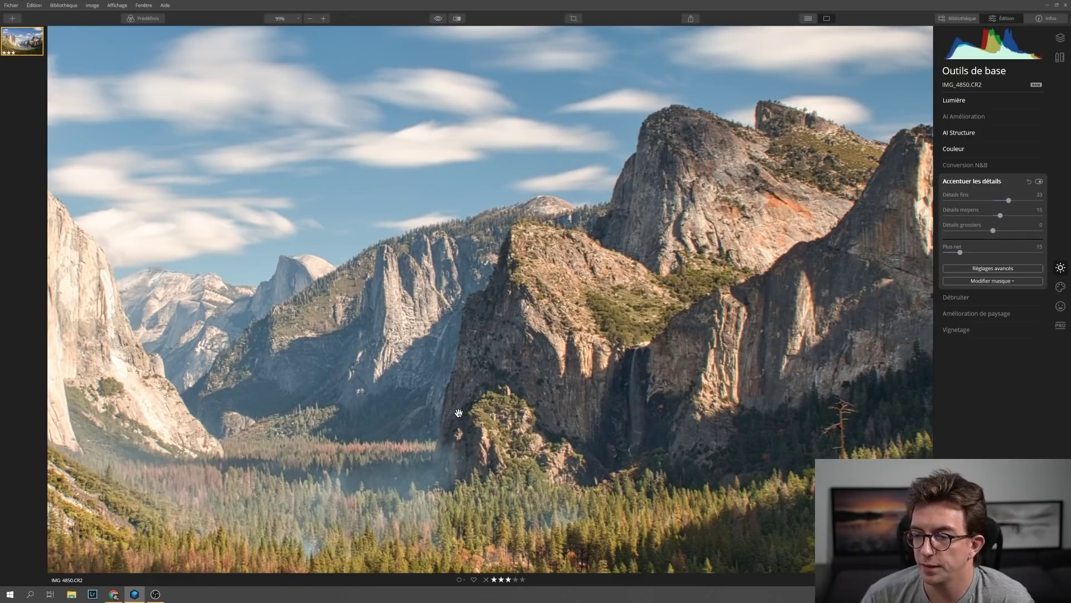
scroll(456, 419, "down", 2)
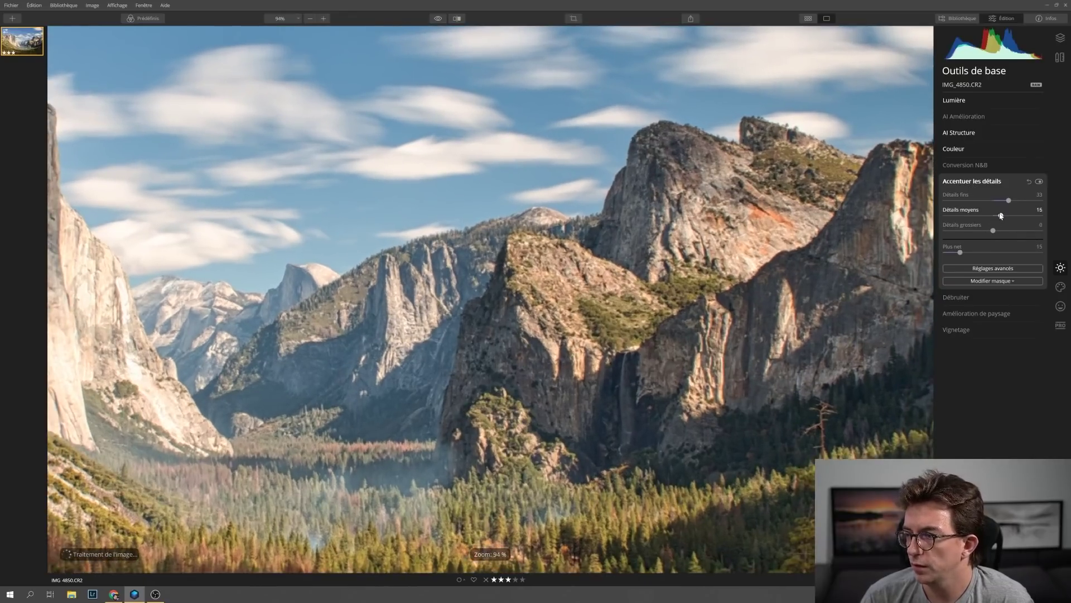
left_click(999, 217)
left_click_drag(1002, 218, 999, 217)
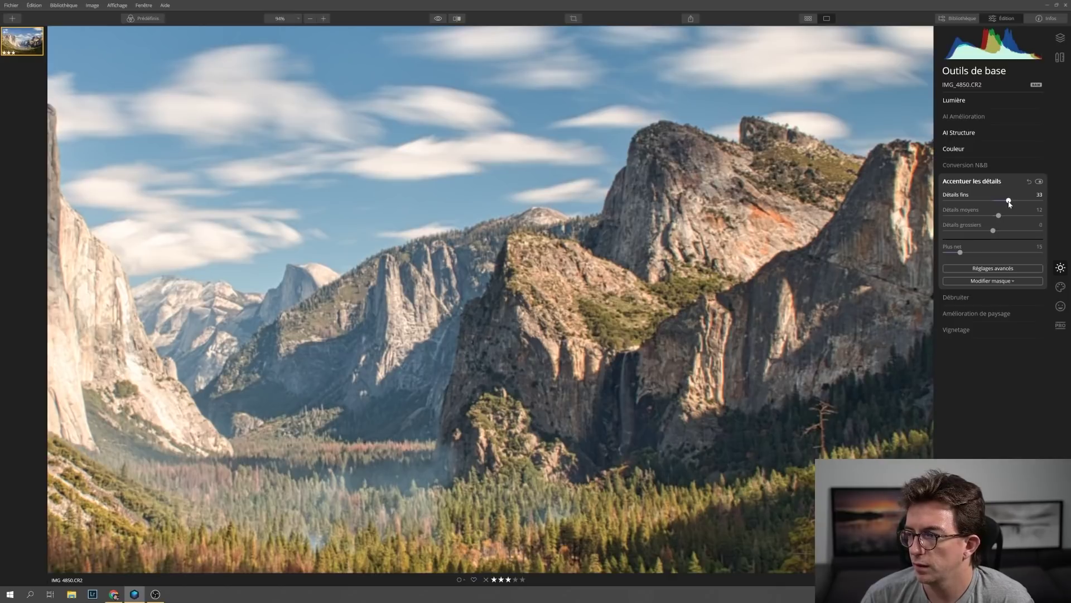
scroll(541, 404, "down", 4)
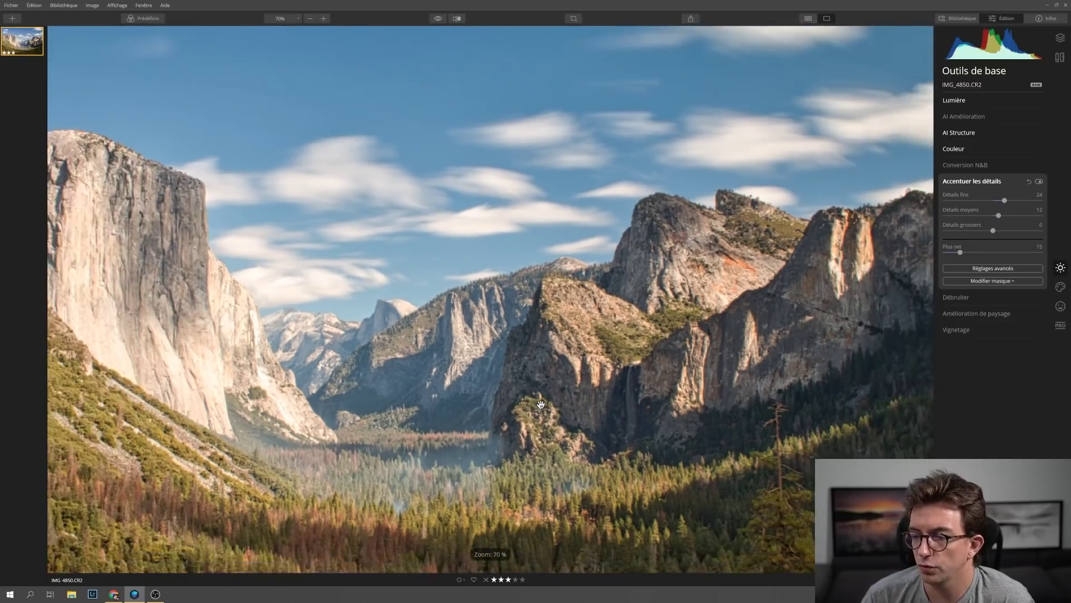
scroll(541, 404, "down", 2)
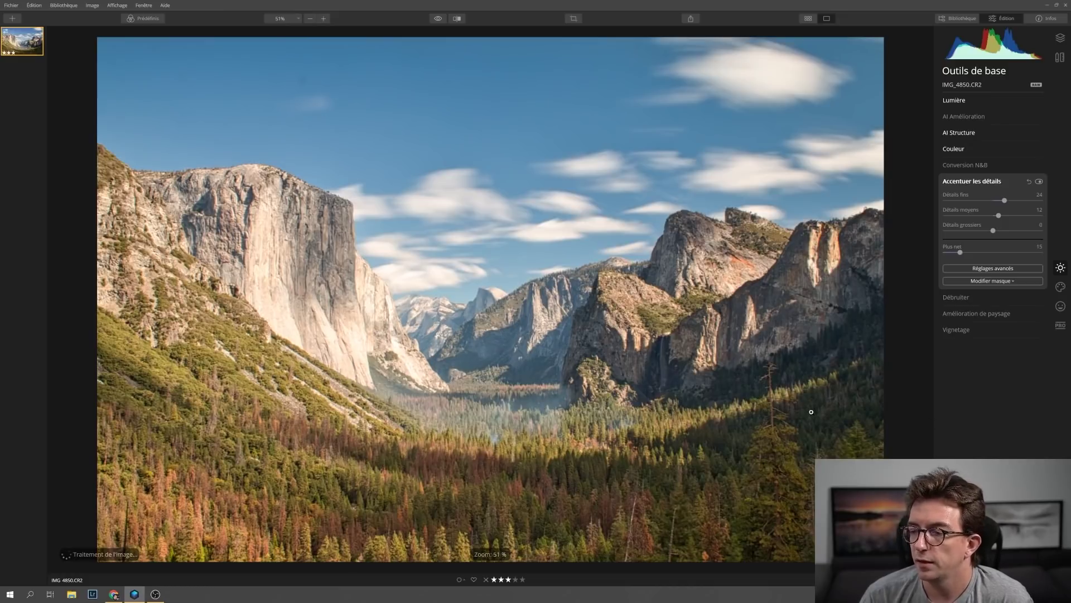
- Crop the photo to a 16:9 aspect ratio, reframing to trim some sky and more of the foreground forest
key("c")
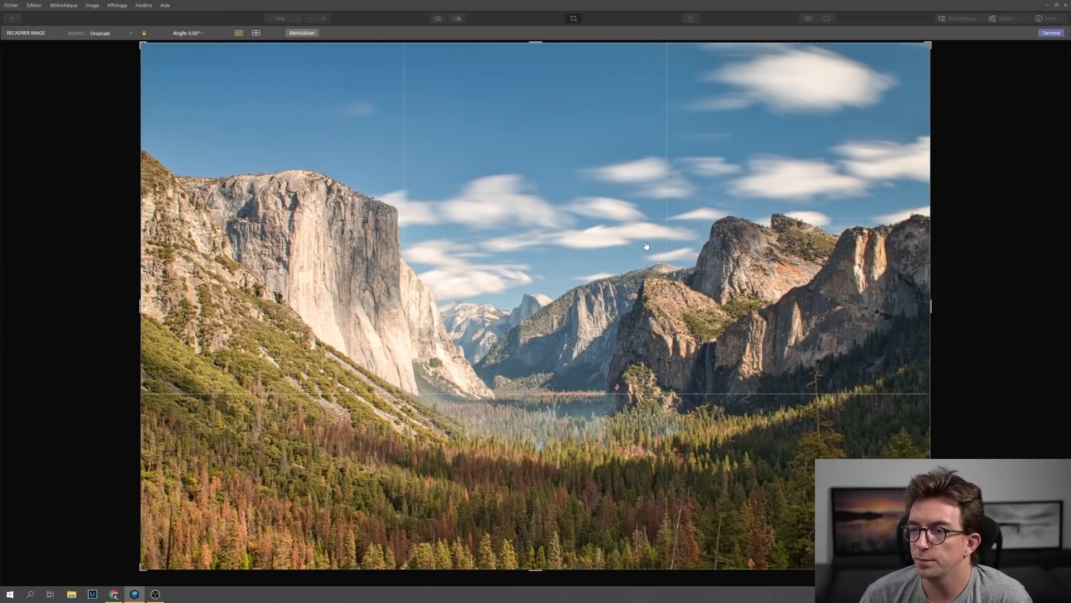
left_click(111, 33)
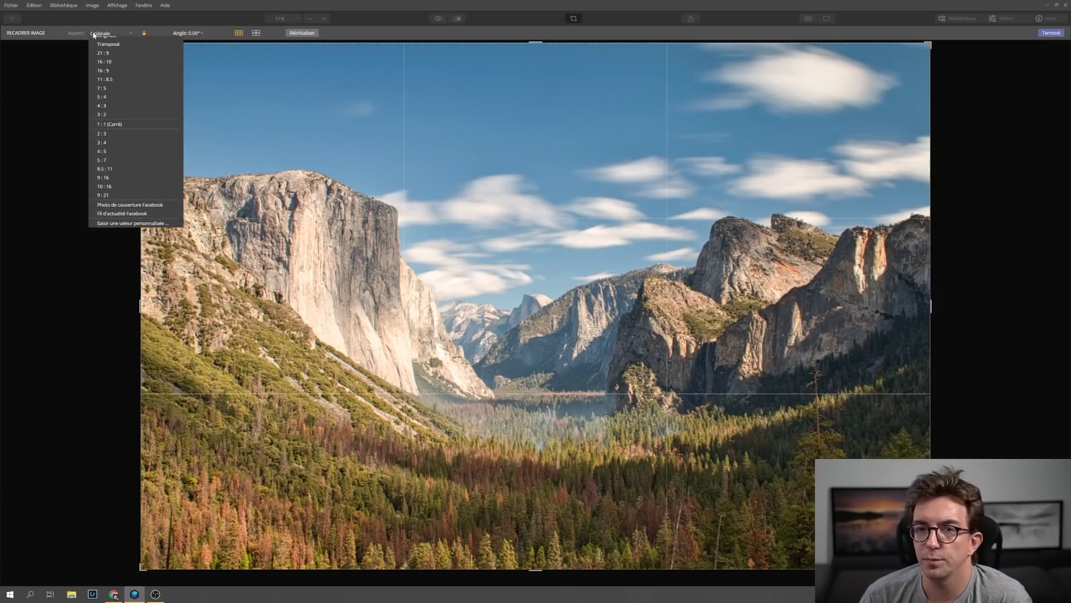
left_click(104, 86)
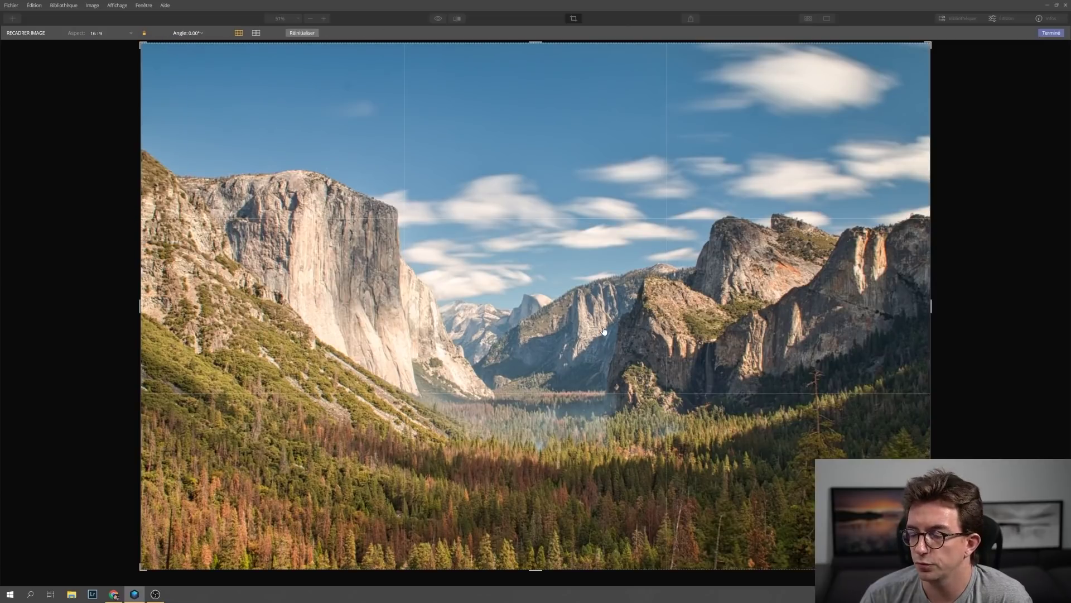
left_click_drag(452, 307, 420, 321)
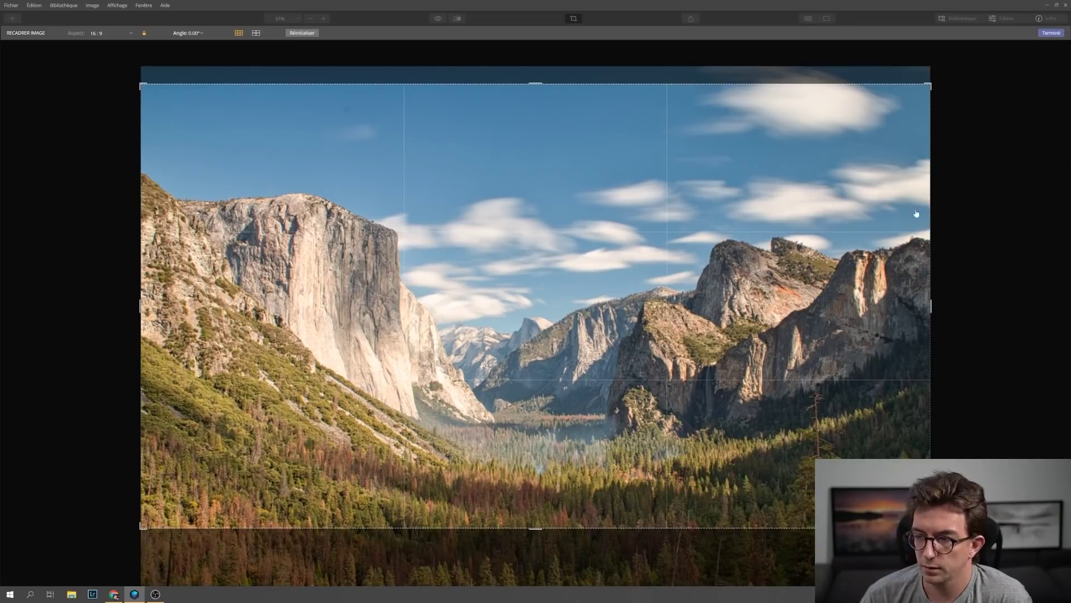
left_click(1052, 33)
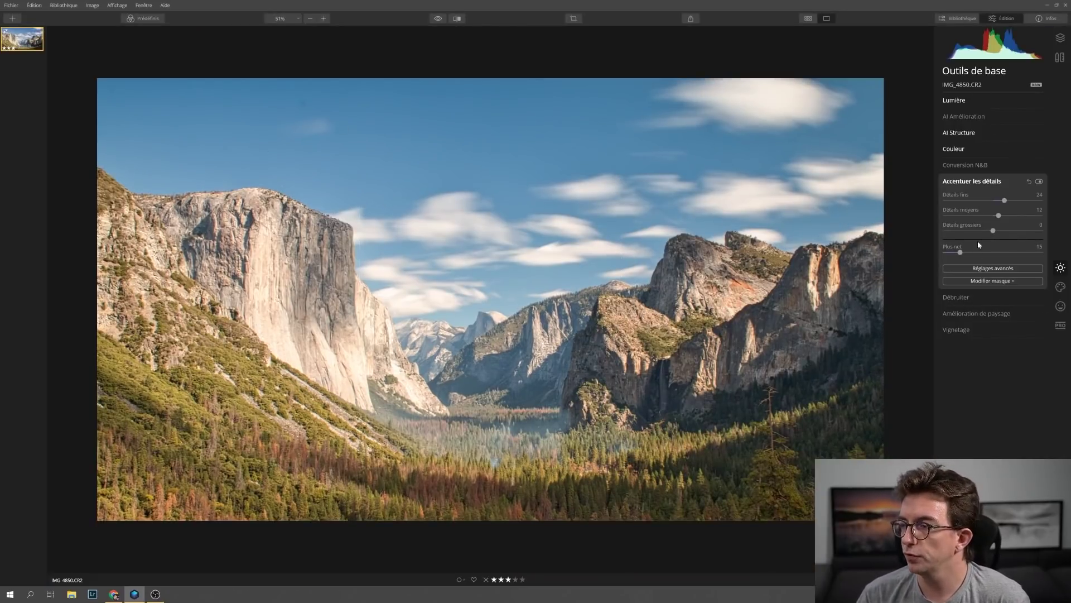
- Try the Accentuer le feuillage adjustment in the Amélioration de paysage tool
left_click(966, 313)
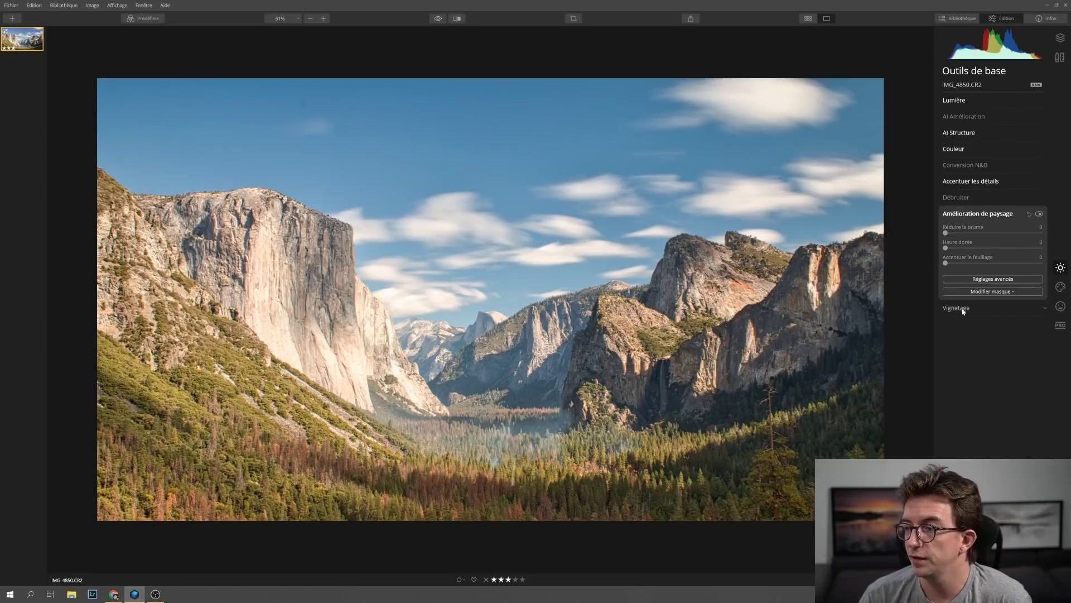
left_click(951, 263)
left_click_drag(952, 267, 962, 266)
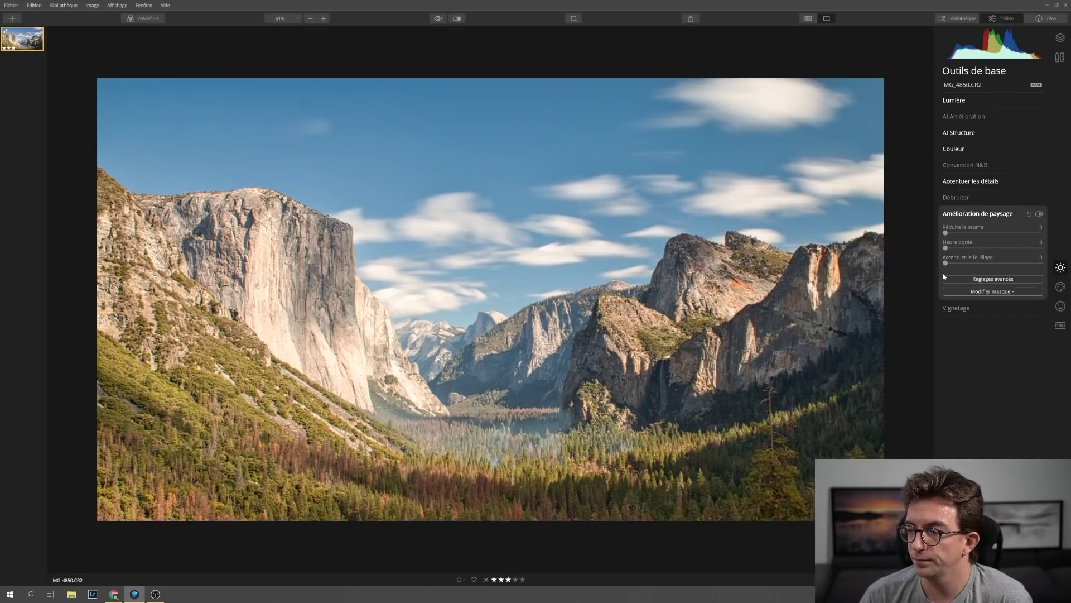
left_click(955, 307)
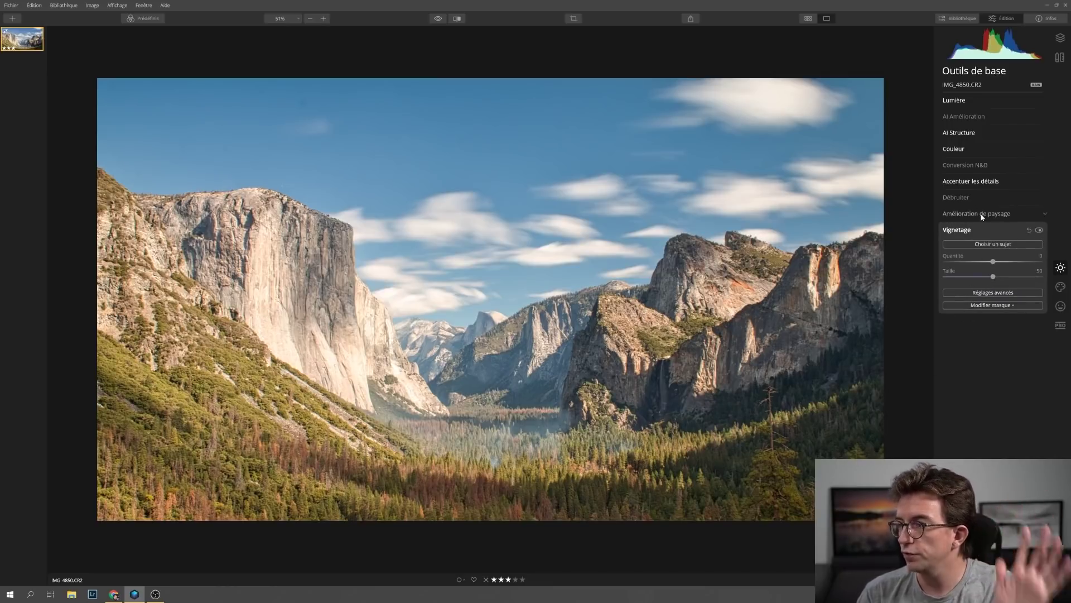
- Raise the lower zone's Exposition to 27 with the professional Dégradé réglable tool
left_click(1061, 324)
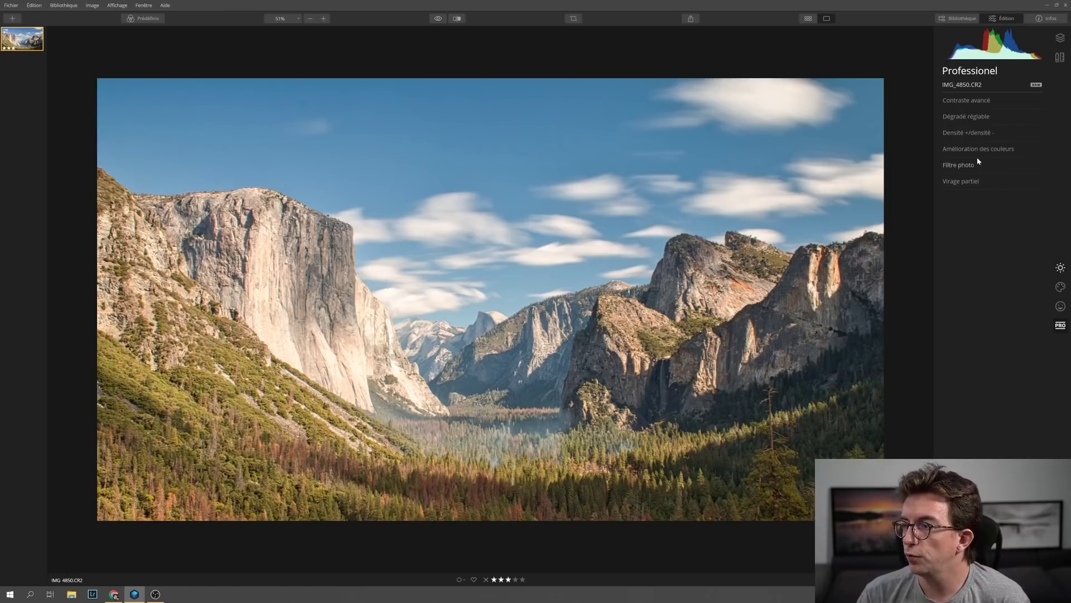
left_click(968, 116)
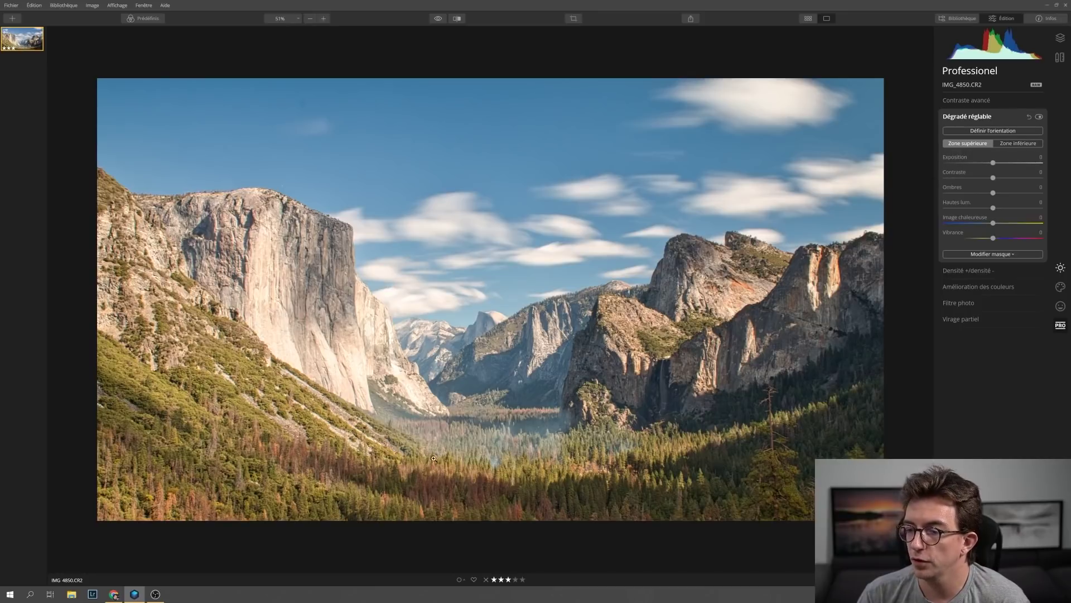
left_click(1019, 143)
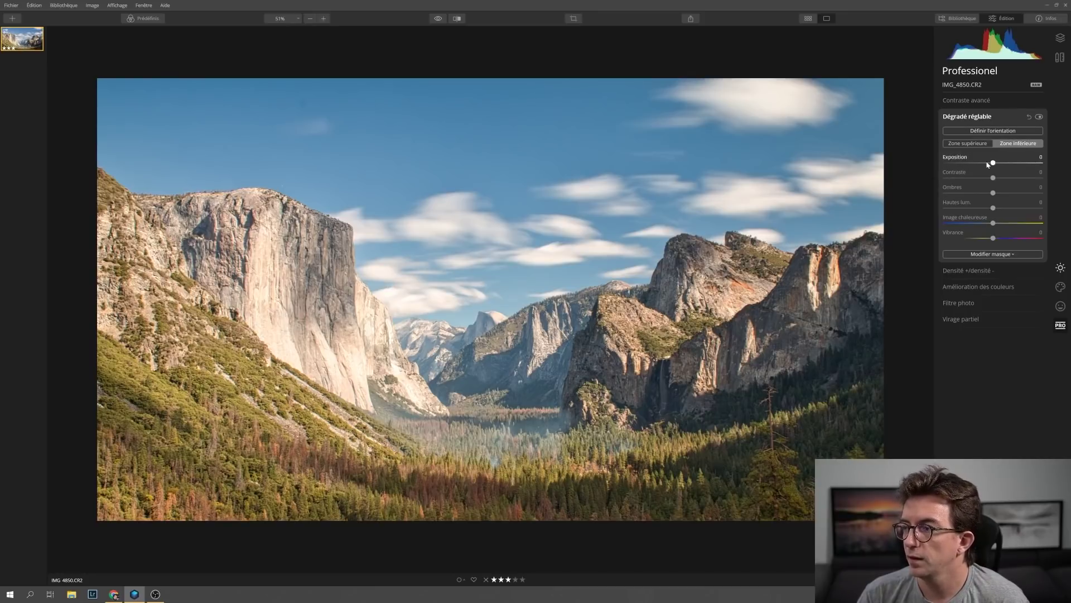
left_click_drag(996, 164, 1007, 164)
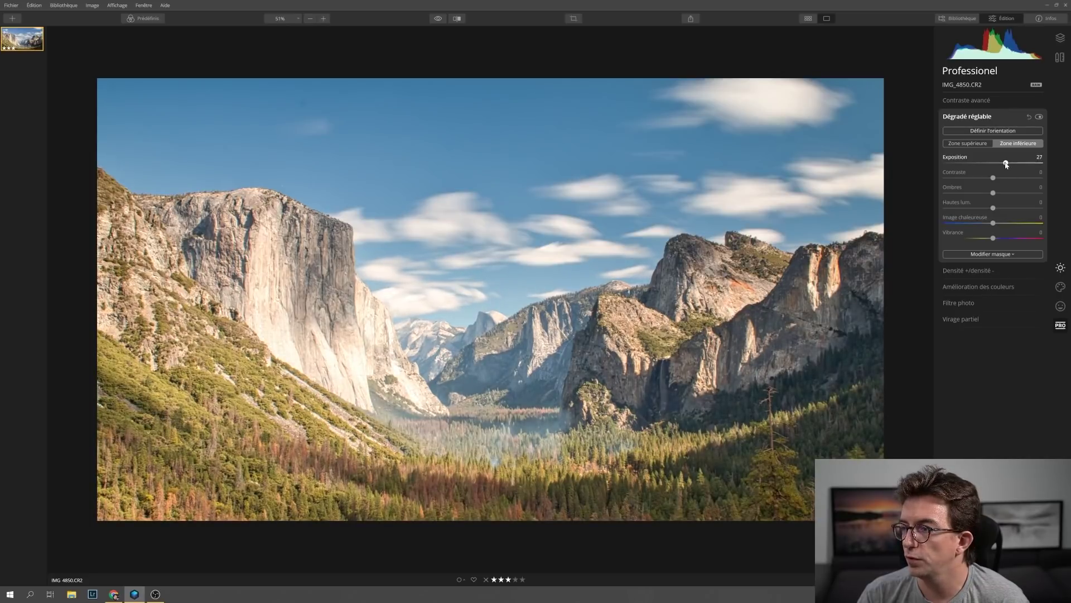
- Add a gradient mask to the Dégradé réglable effect, angled diagonally across the valley
left_click(986, 254)
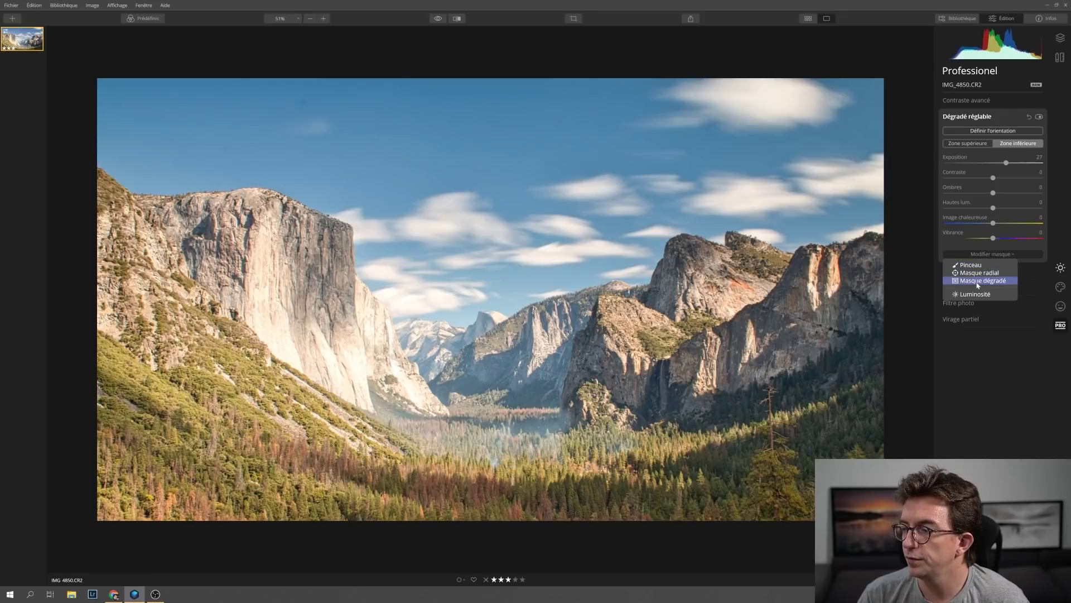
left_click(977, 281)
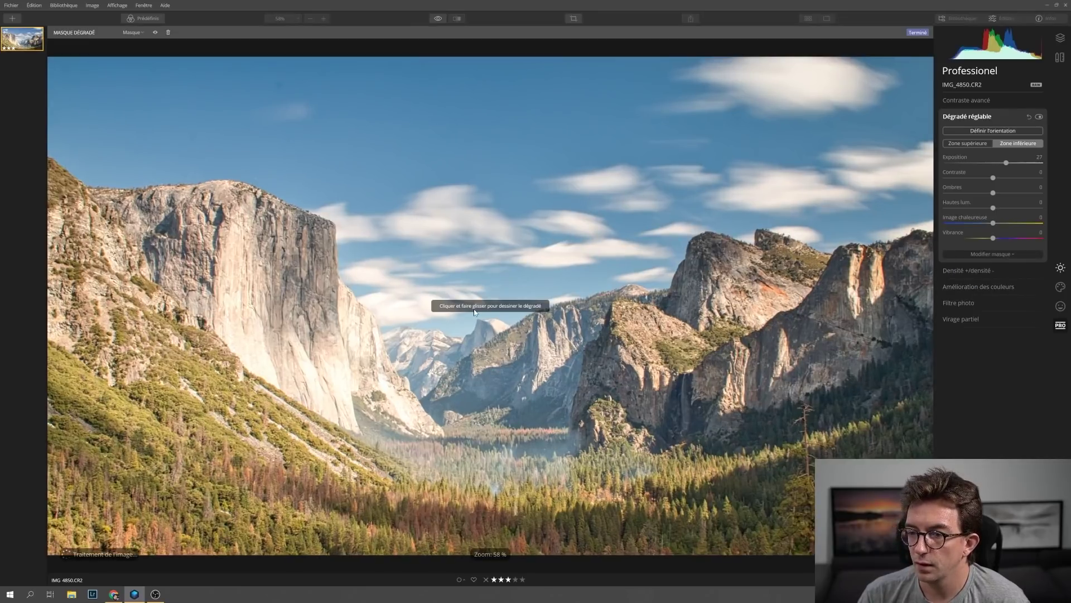
left_click_drag(648, 455, 567, 322)
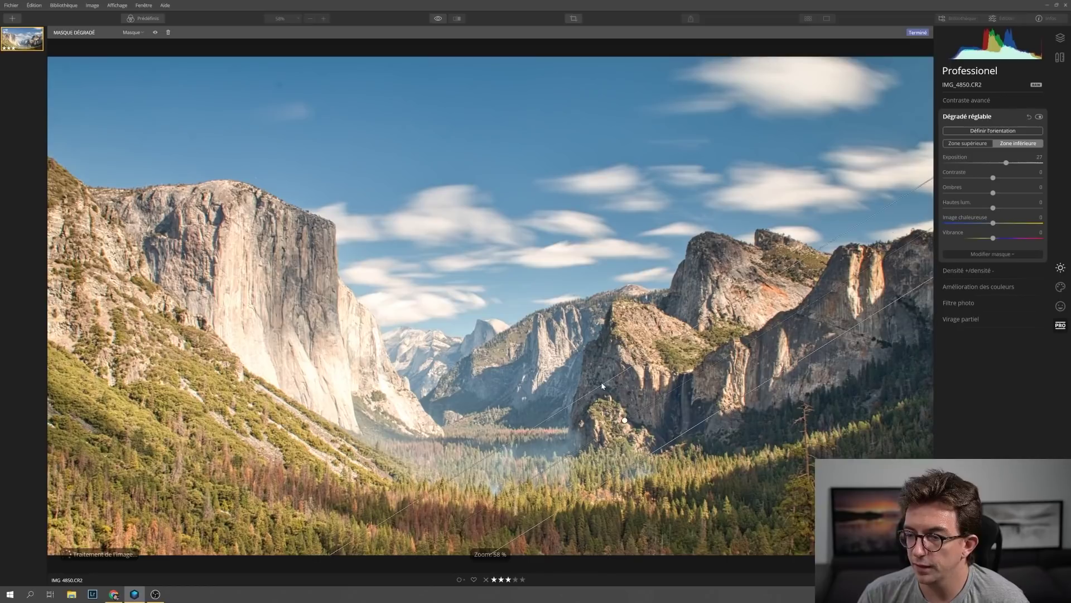
left_click_drag(606, 387, 686, 372)
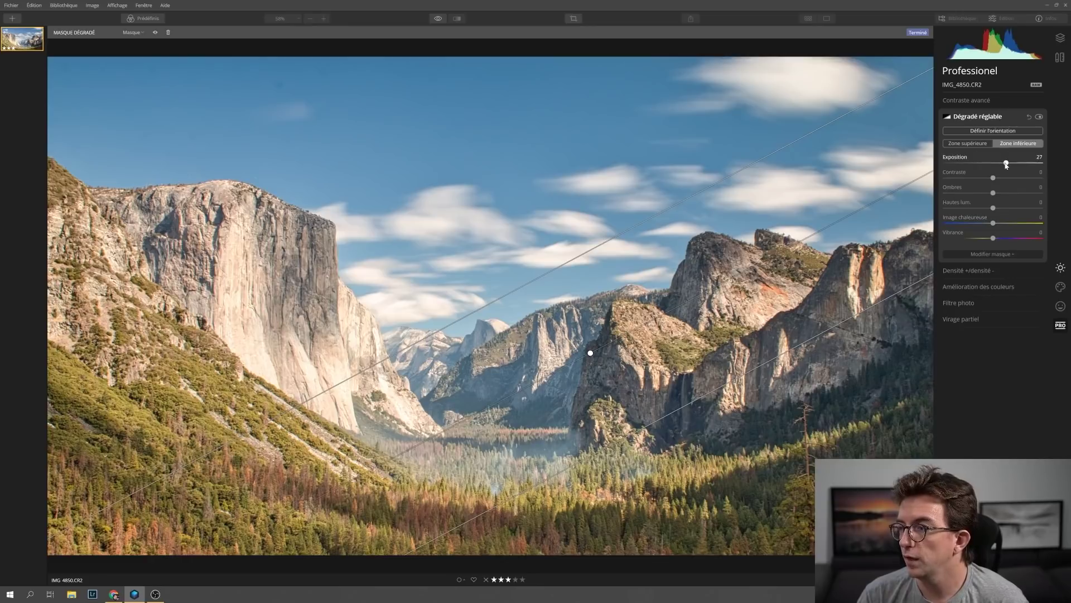
- Set the masked lower zone's Exposition to 23 and Image chaleureuse to 11 in Dégradé réglable
left_click_drag(1006, 163, 998, 164)
left_click_drag(991, 165, 1005, 165)
left_click_drag(996, 223, 998, 223)
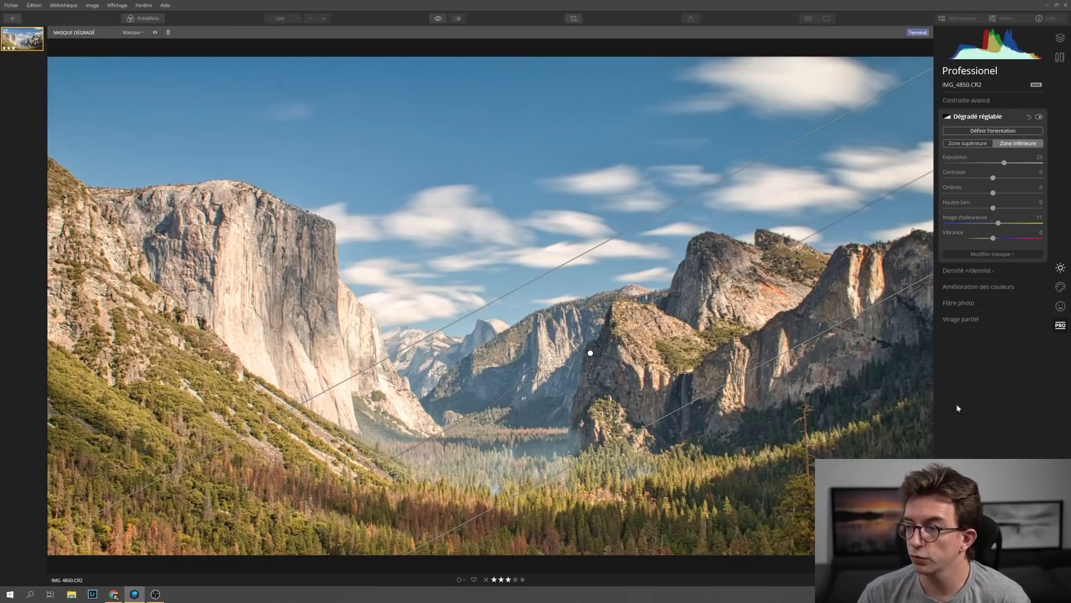
left_click(993, 117)
- Look over the settings of the Contraste avancé and Amélioration des couleurs tools
left_click(967, 102)
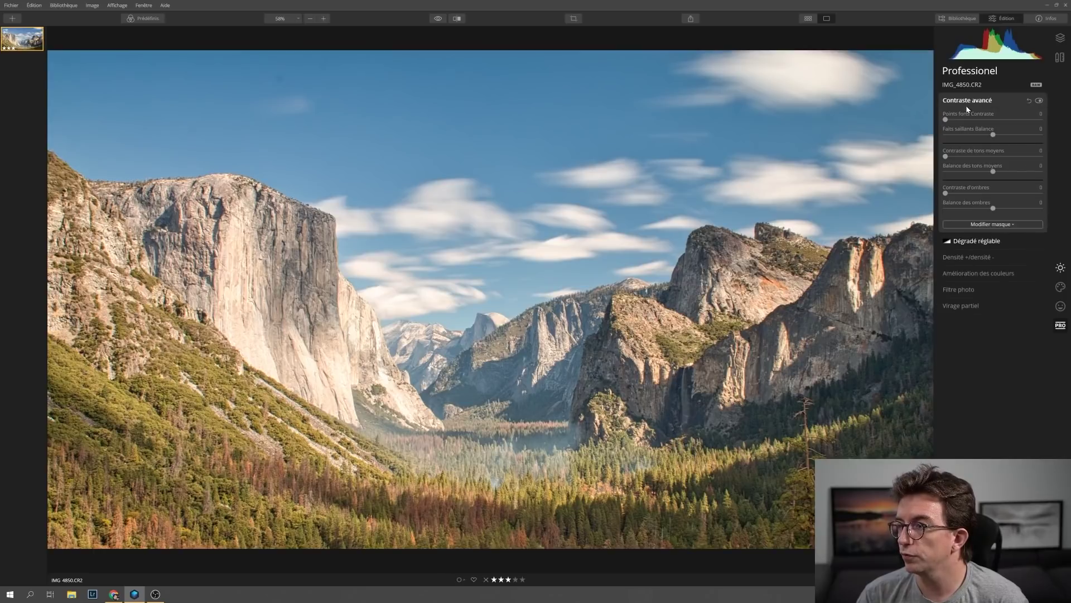
left_click(968, 274)
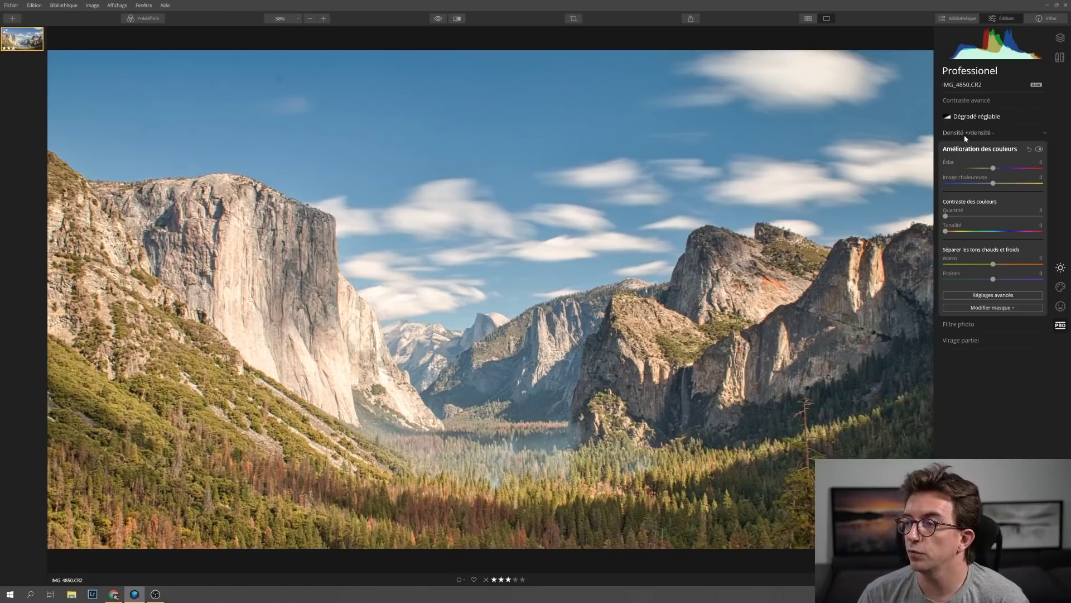
left_click(976, 150)
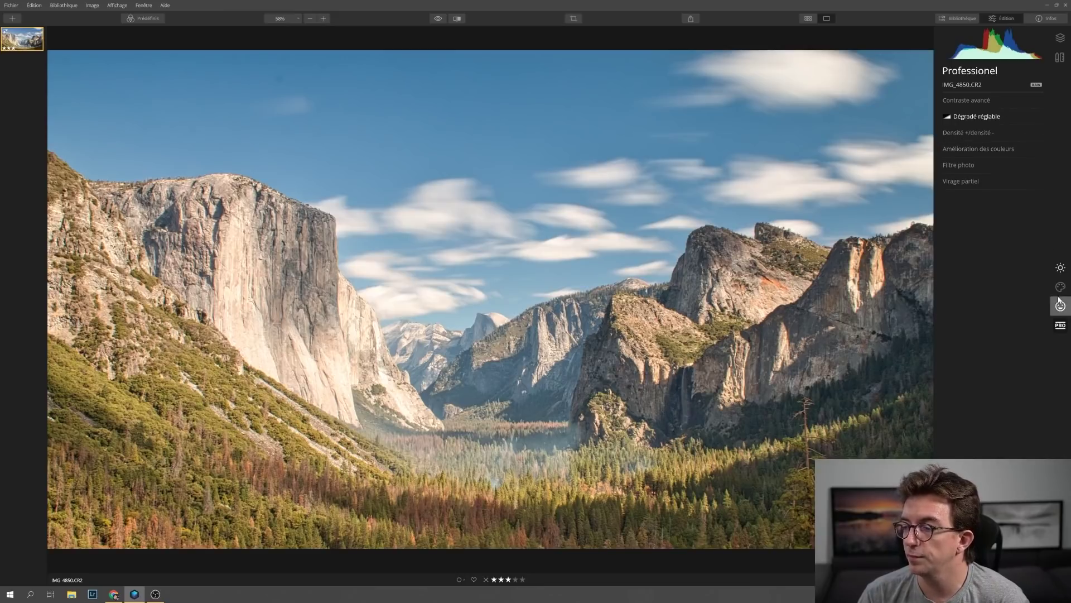
- Darken the photo's edges slightly by lowering Quantité in the basic Vignetage tool
left_click(1060, 268)
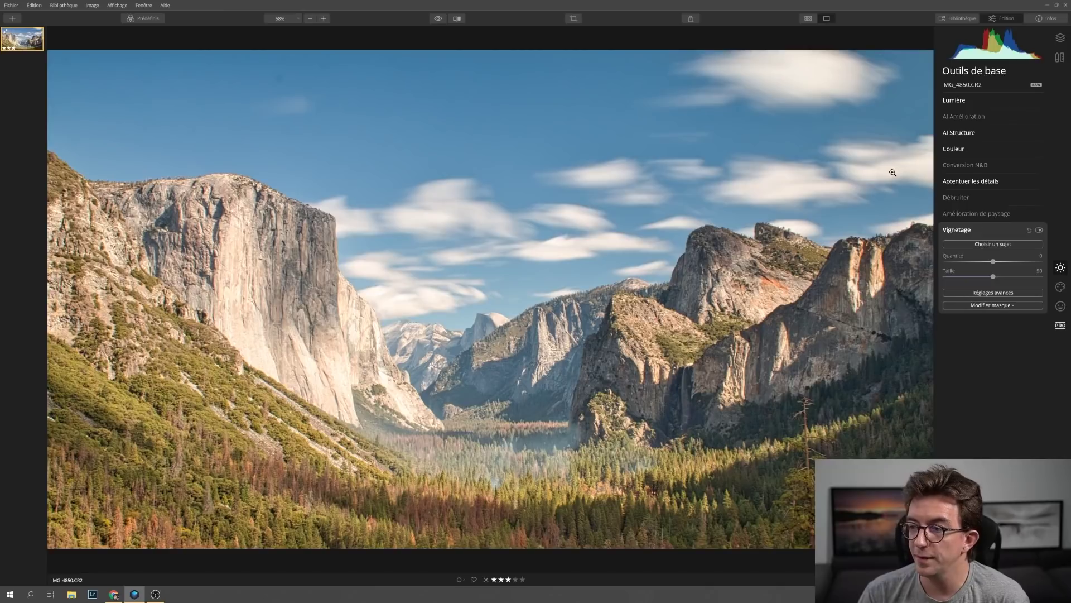
left_click_drag(993, 262, 977, 261)
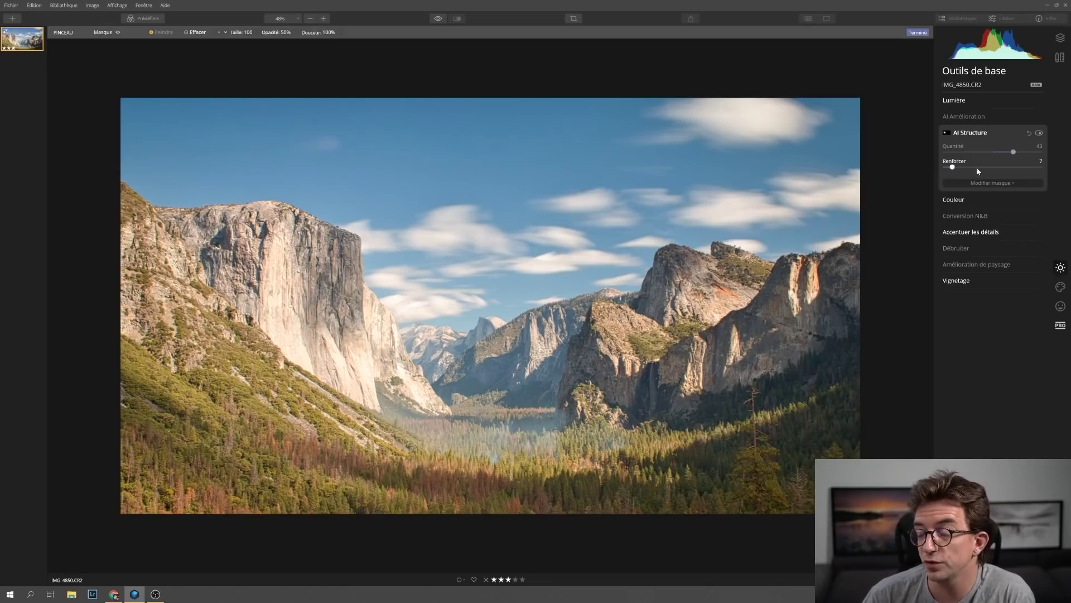
- Add a new adjustment layer (calque de réglage) to the photo
left_click(1065, 42)
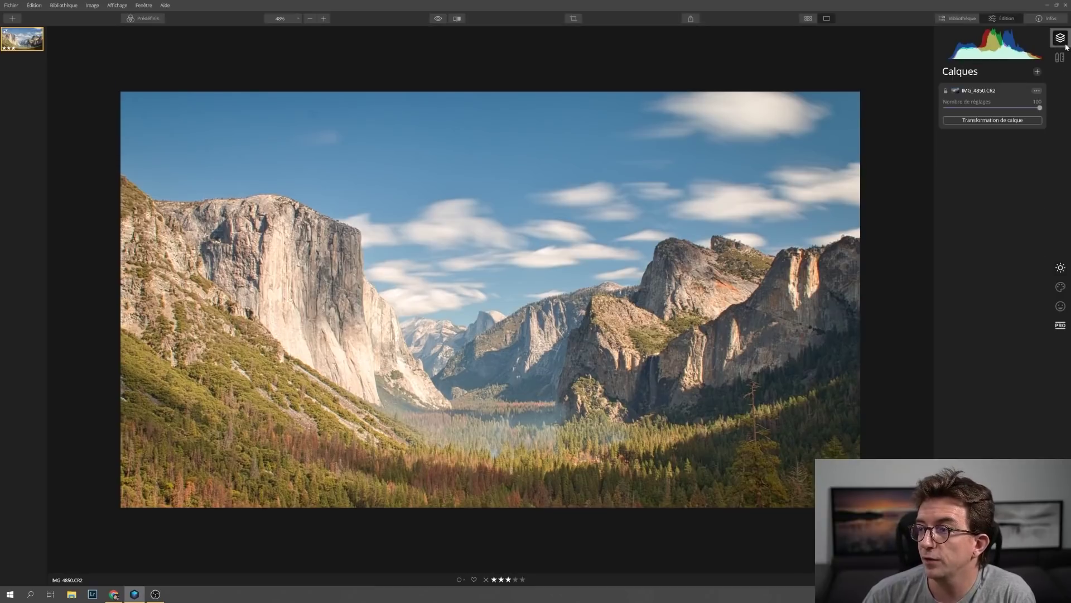
left_click(1038, 71)
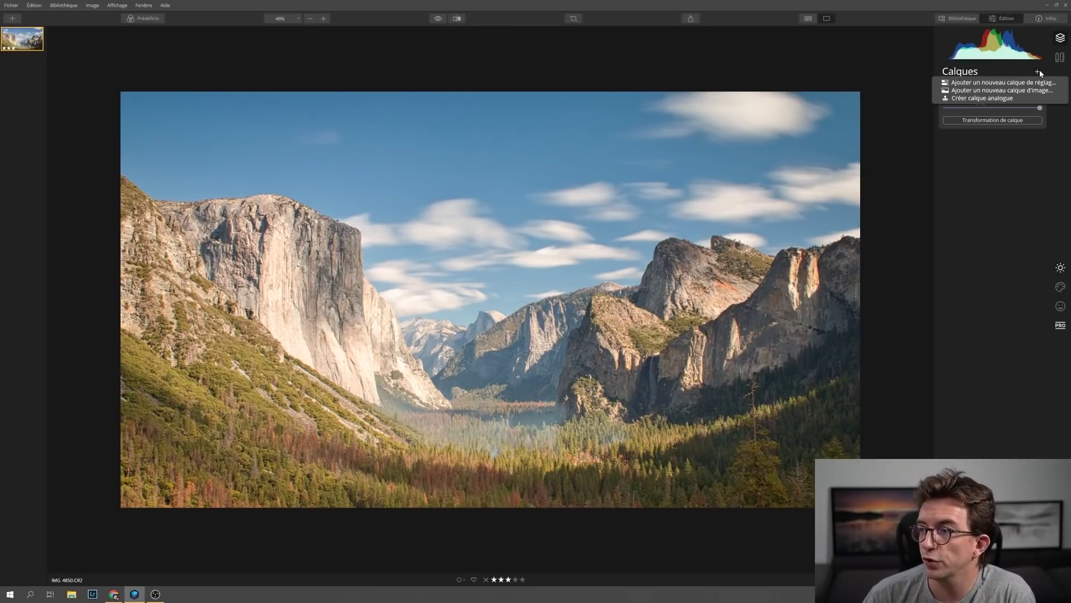
left_click(987, 82)
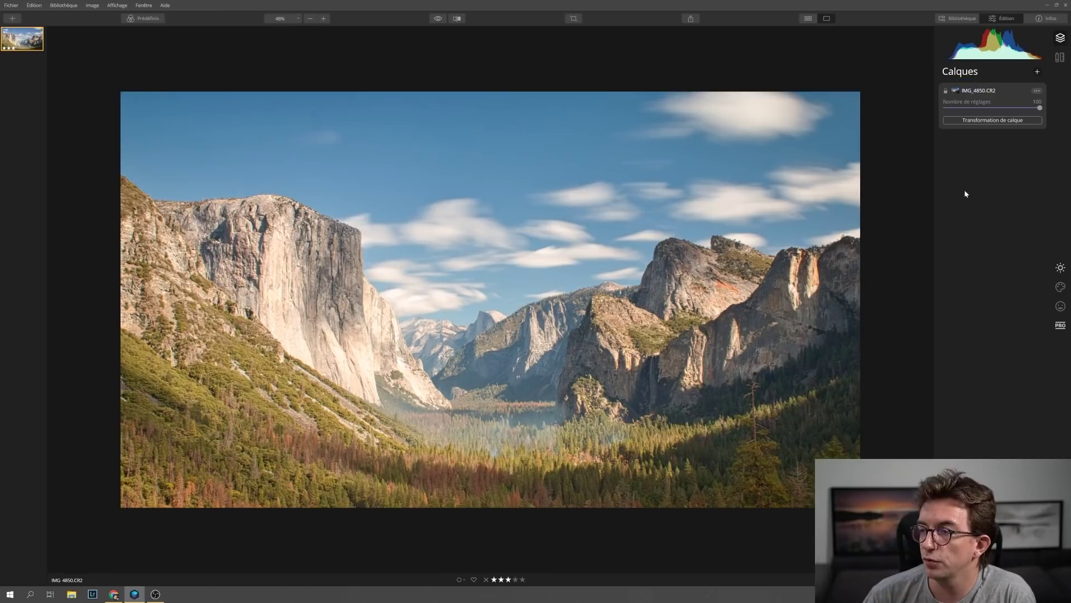